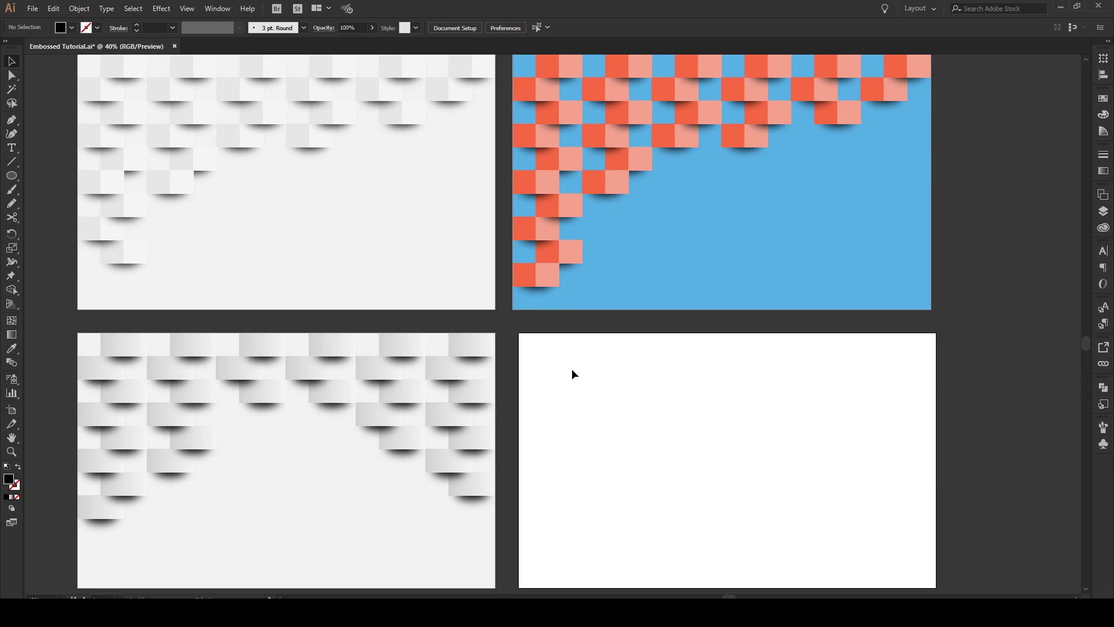
- In Guides & Grid preferences, set a gridline every 100 px with 10 subdivisions
click(55, 13)
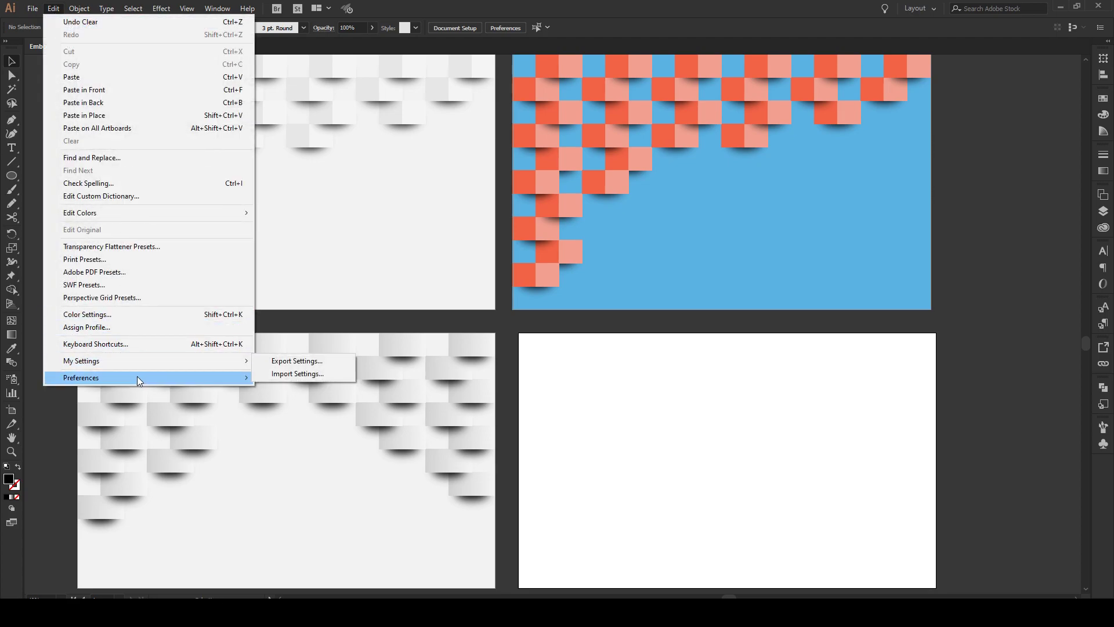
mouse_move(155, 376)
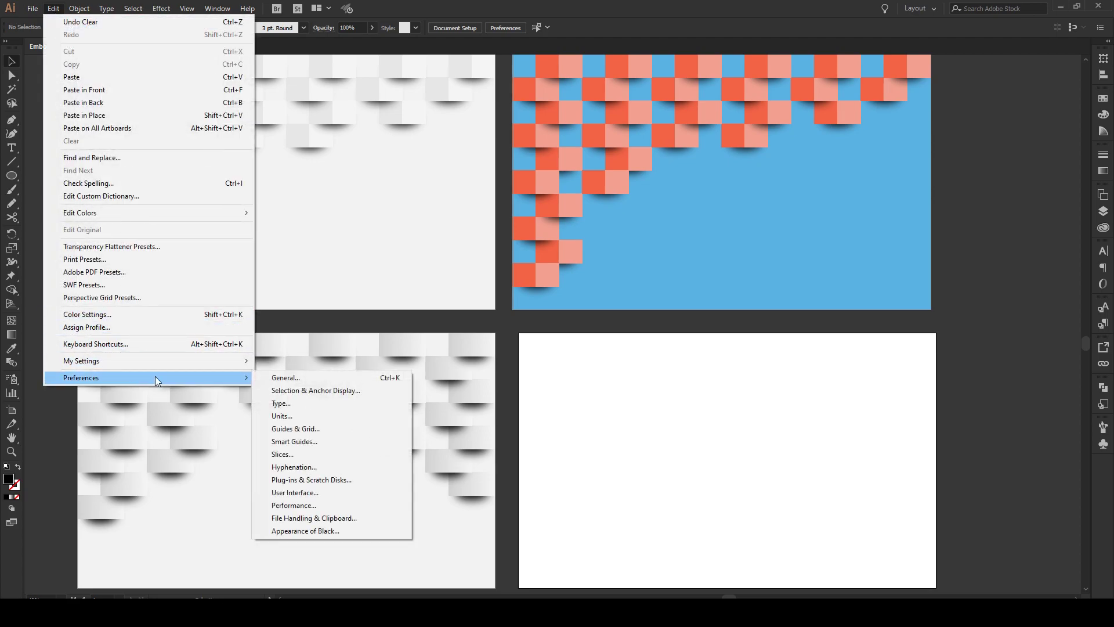
click(325, 430)
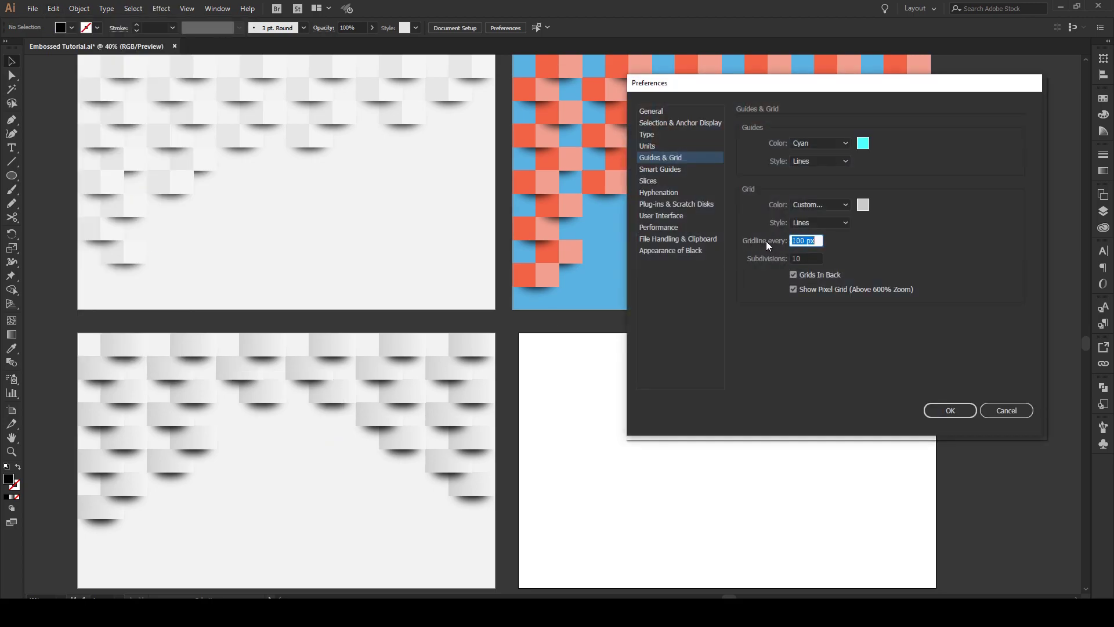
click(963, 413)
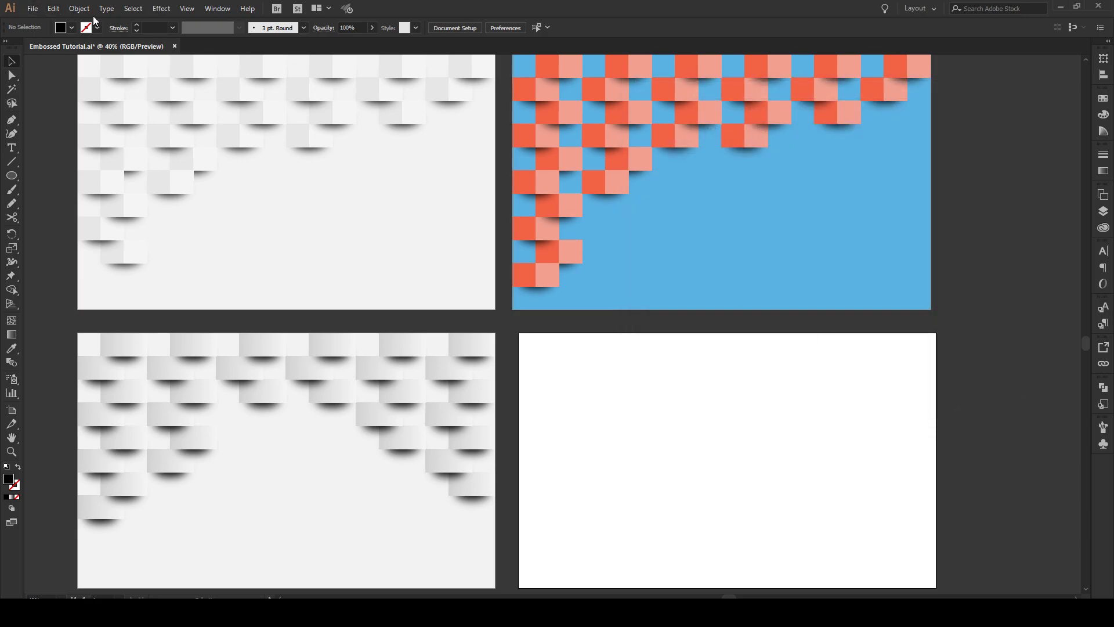
- Search the Menu Commands shortcuts for 'send' and assign Ctrl+E to Send to Back
click(54, 8)
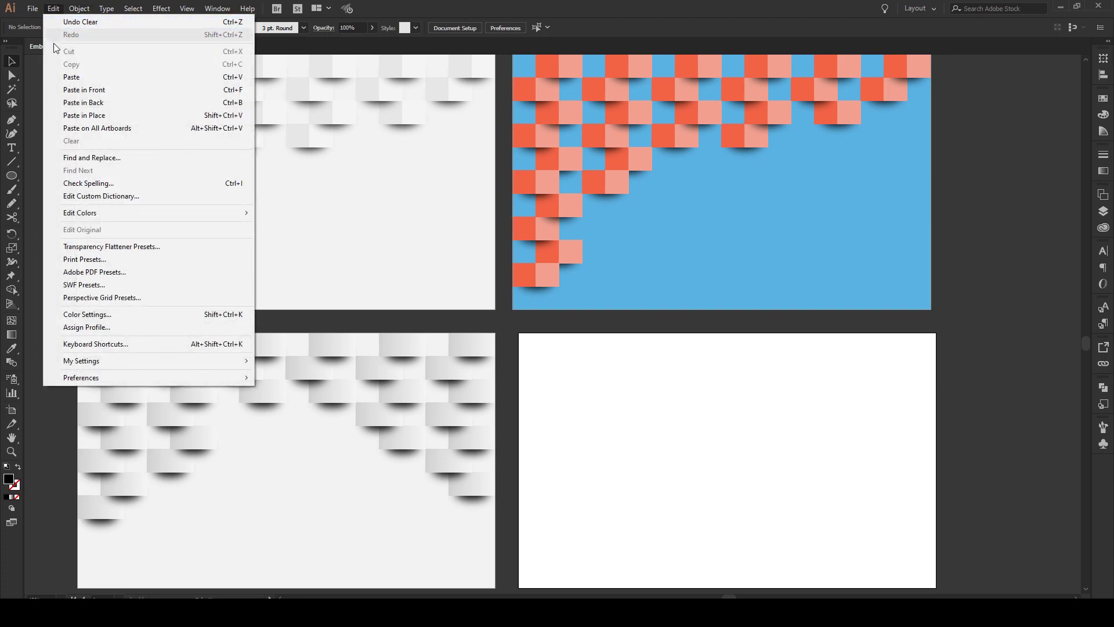
click(102, 345)
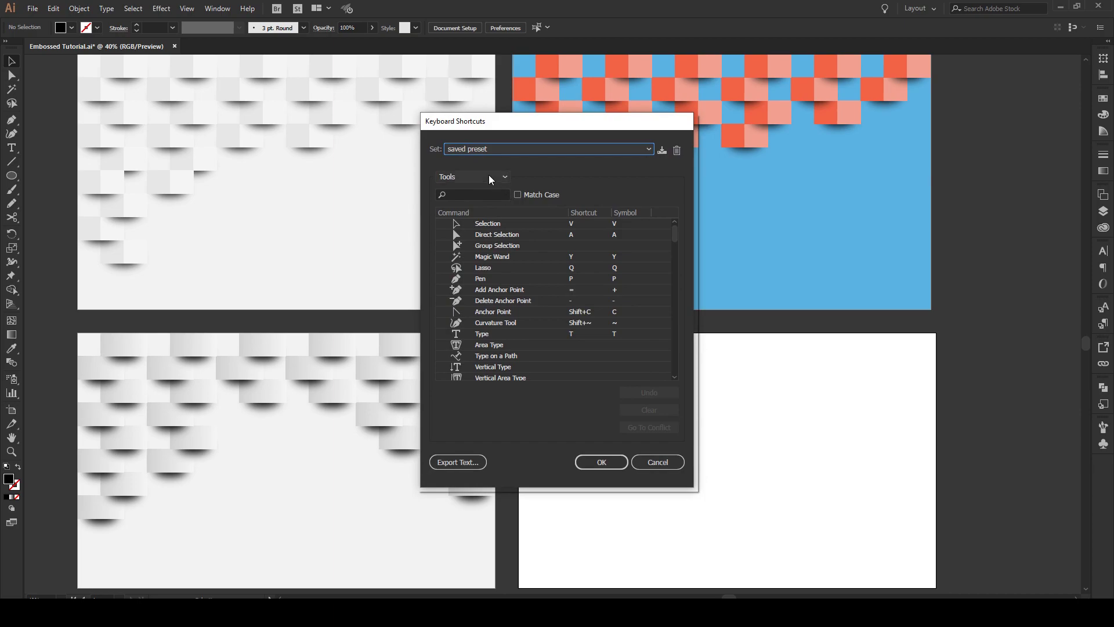
click(488, 175)
click(487, 191)
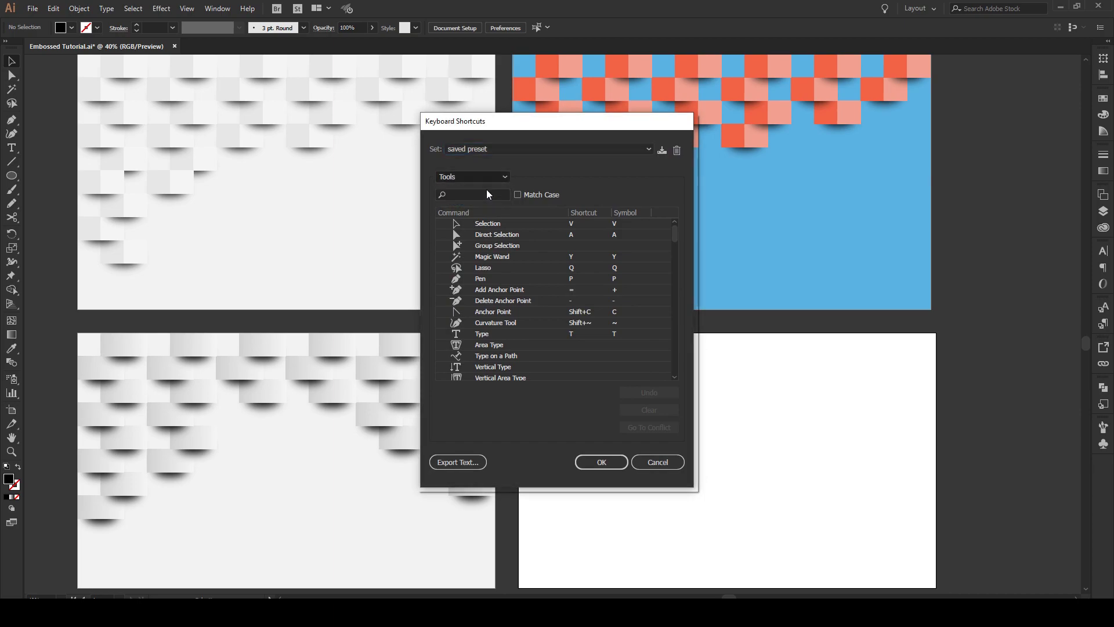
click(486, 193)
text(send)
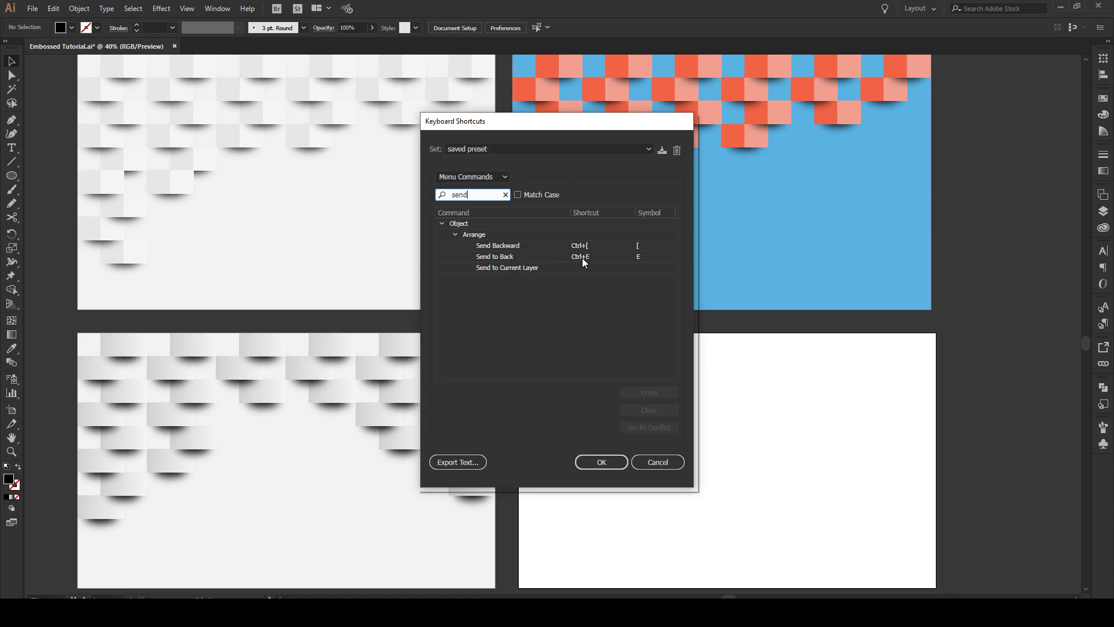
click(608, 463)
- Check the artboards' names and sizes, then turn on Show Grid and turn off Snap to Grid
click(12, 413)
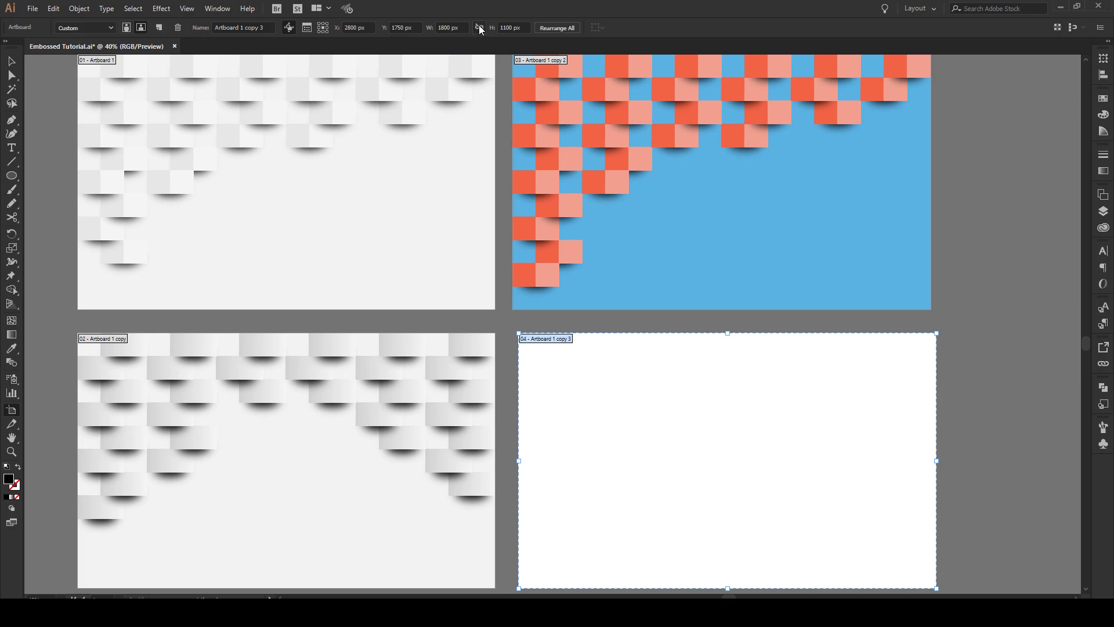
click(12, 61)
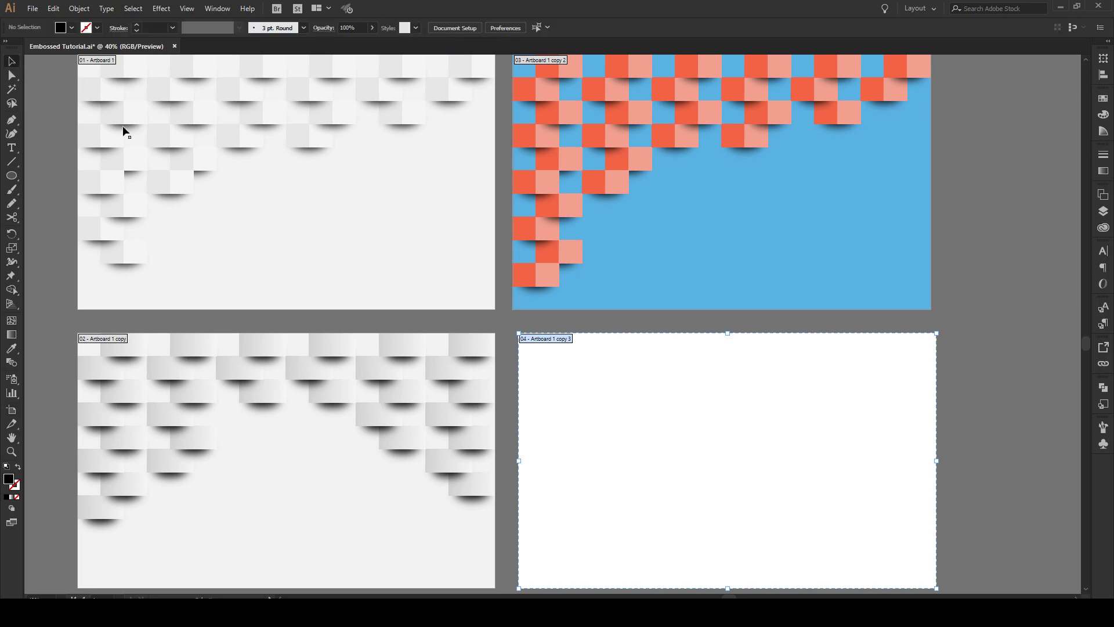
click(188, 8)
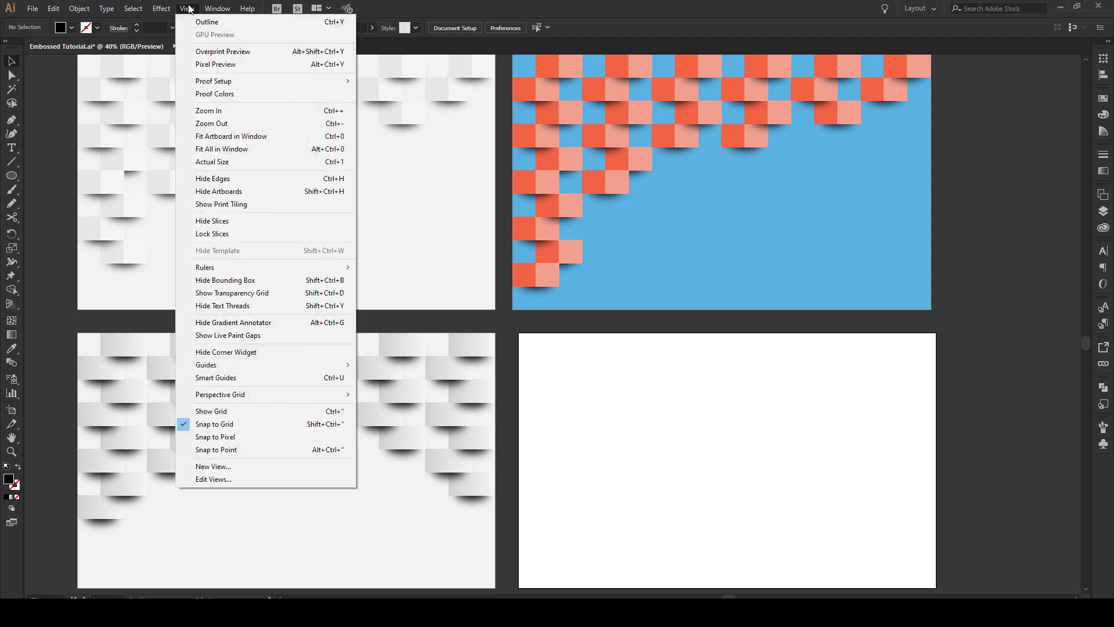
click(261, 412)
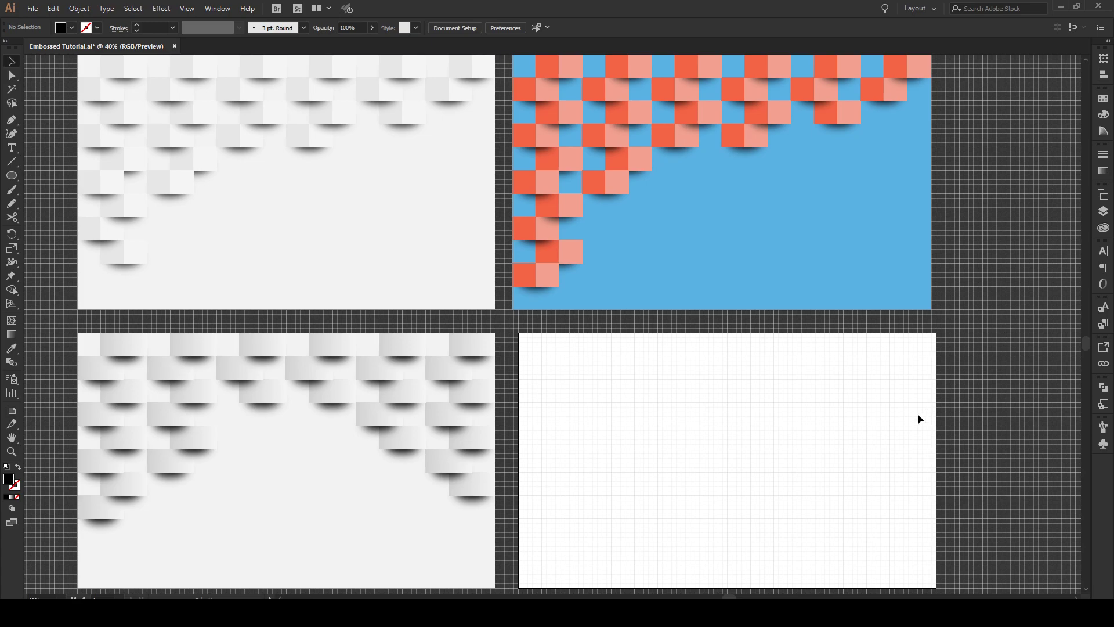
click(188, 9)
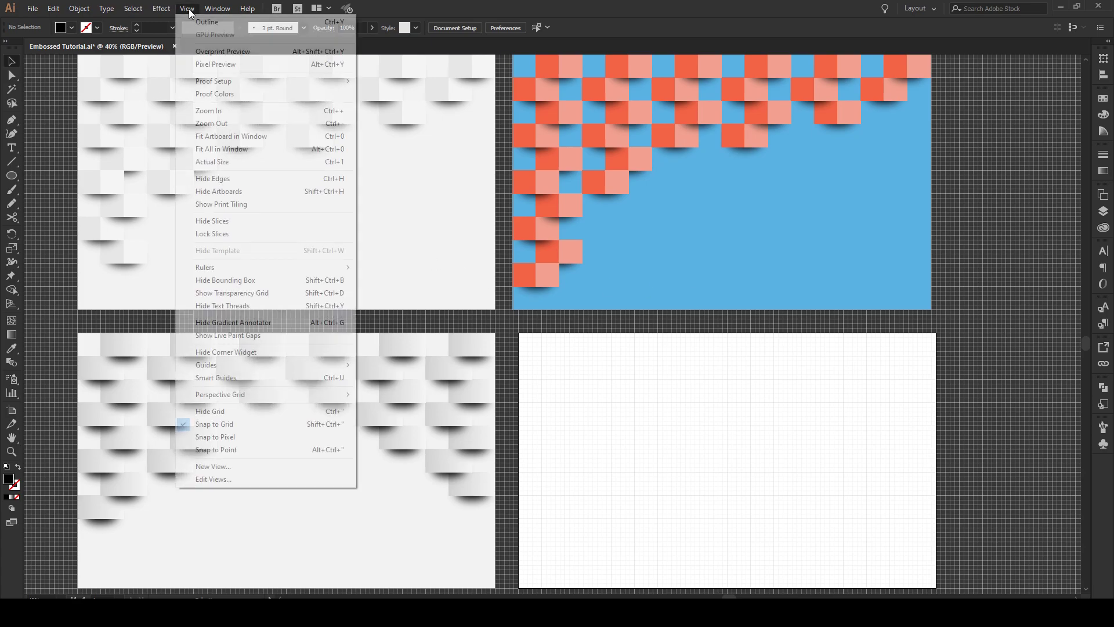
click(269, 423)
scroll(562, 362, up, 4)
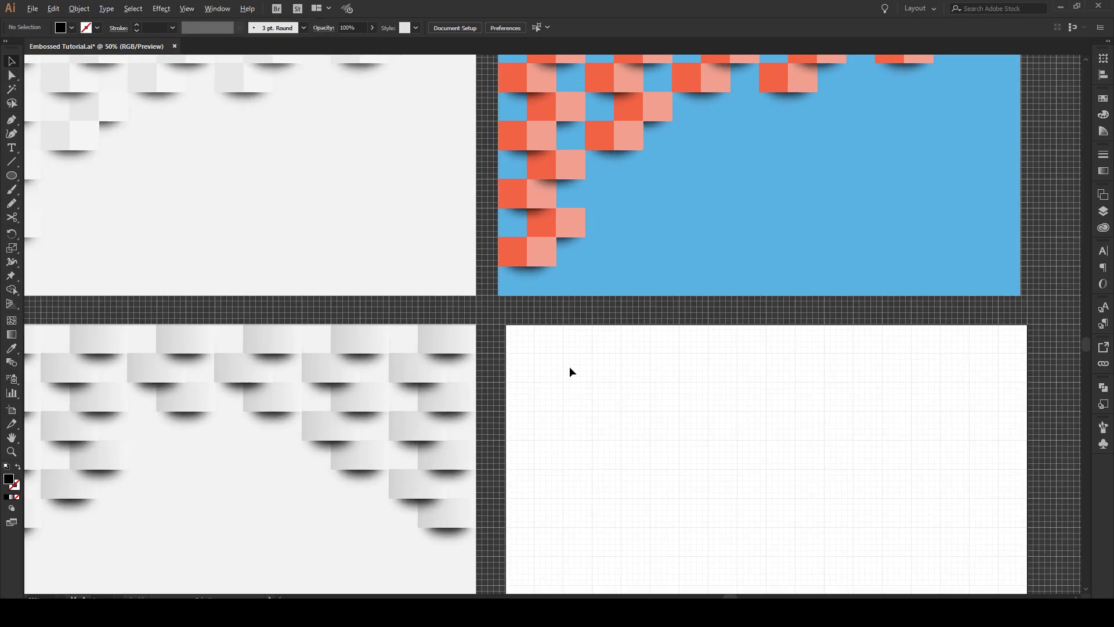
- Draw a 100 × 100 px square at the top edge of the fourth artboard
scroll(565, 347, up, 1)
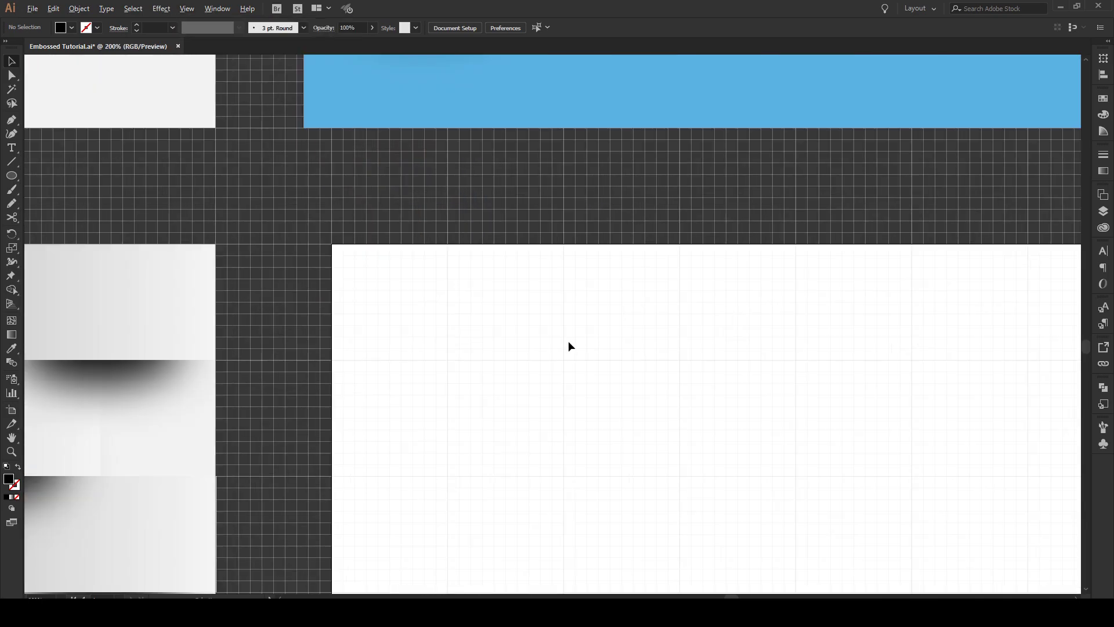
key(m)
drag(448, 245, 559, 358)
key(v)
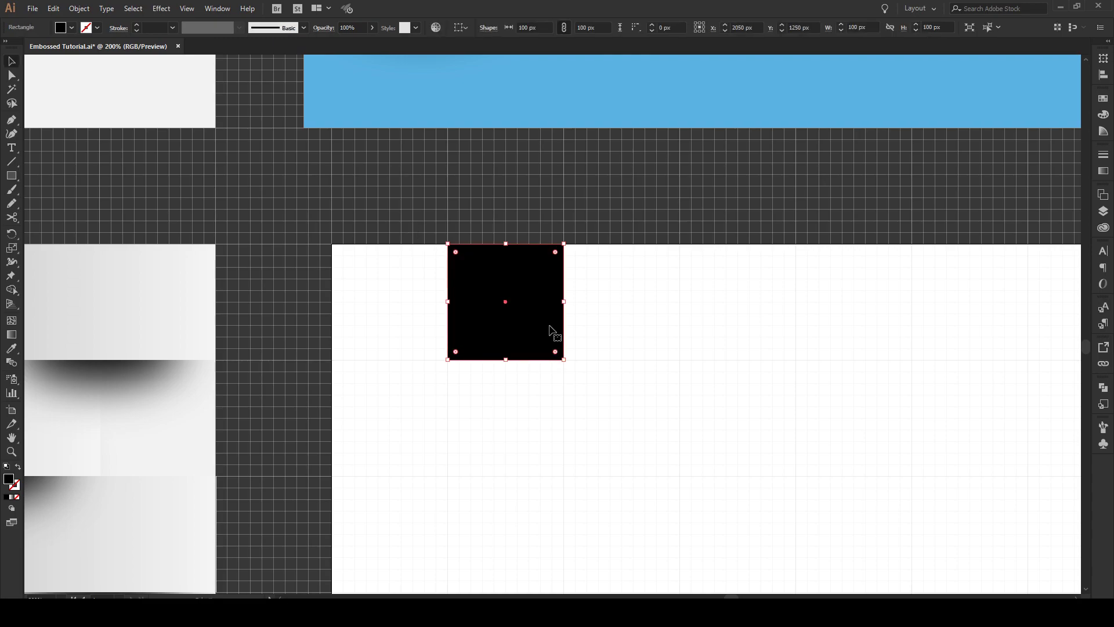
- Fill the square light grey RGB 230/230/230 (#E6E6E6)
double_click(9, 480)
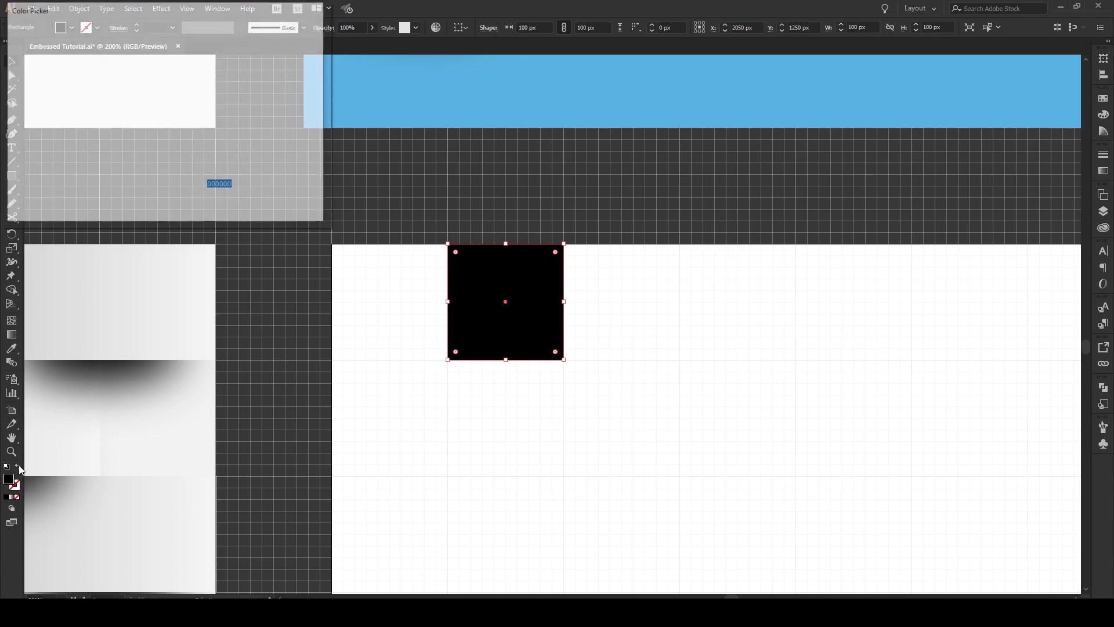
double_click(220, 142)
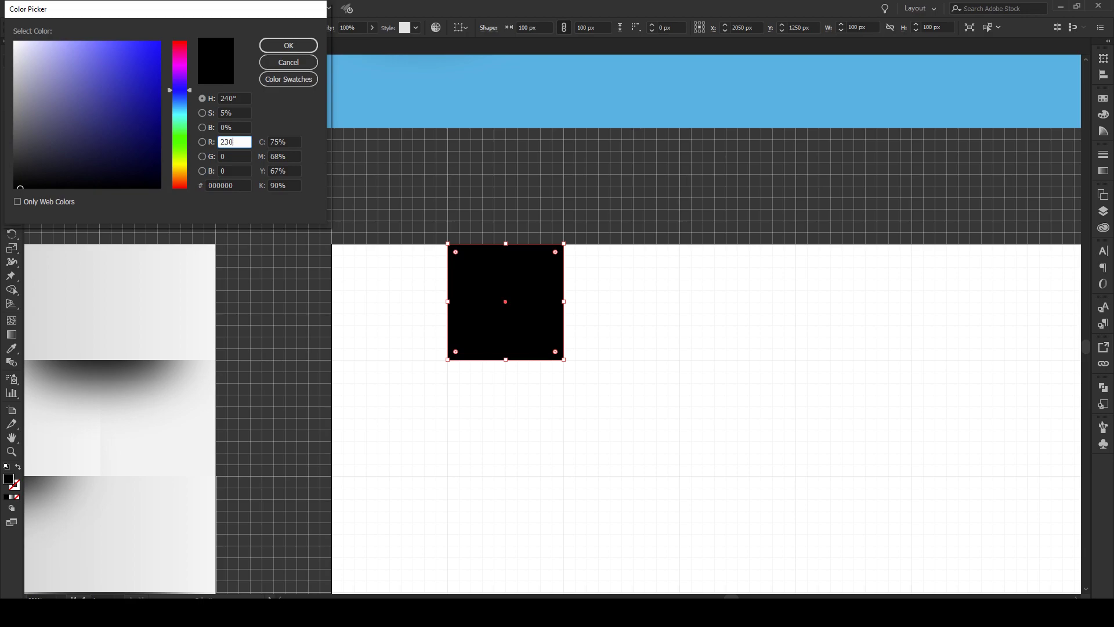
text(230)
double_click(233, 156)
text(230)
double_click(230, 171)
text(230)
click(235, 142)
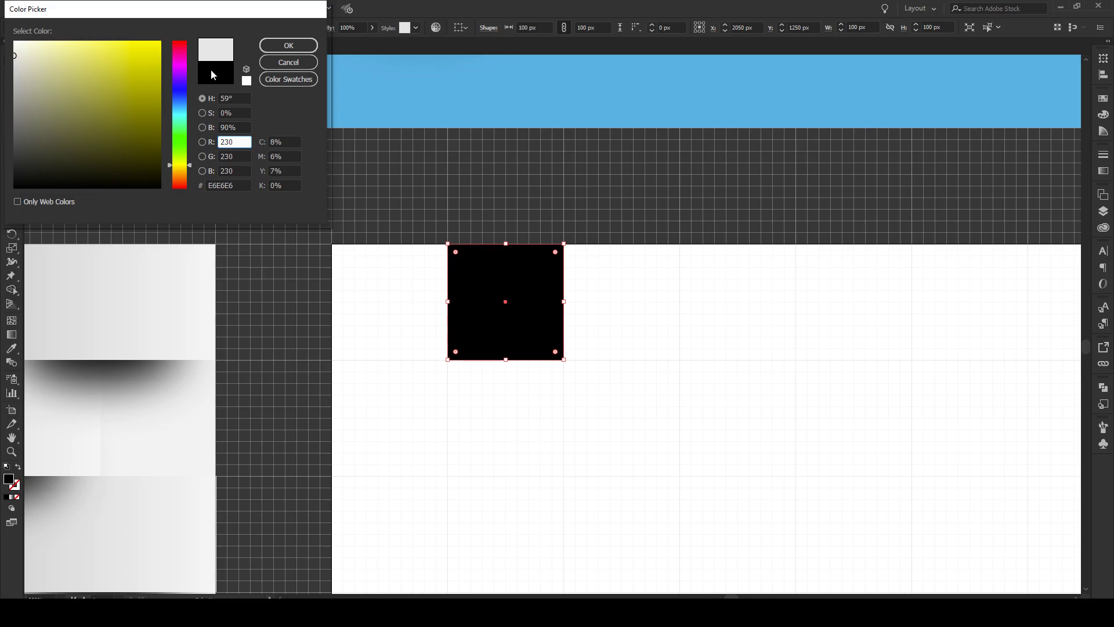
click(288, 45)
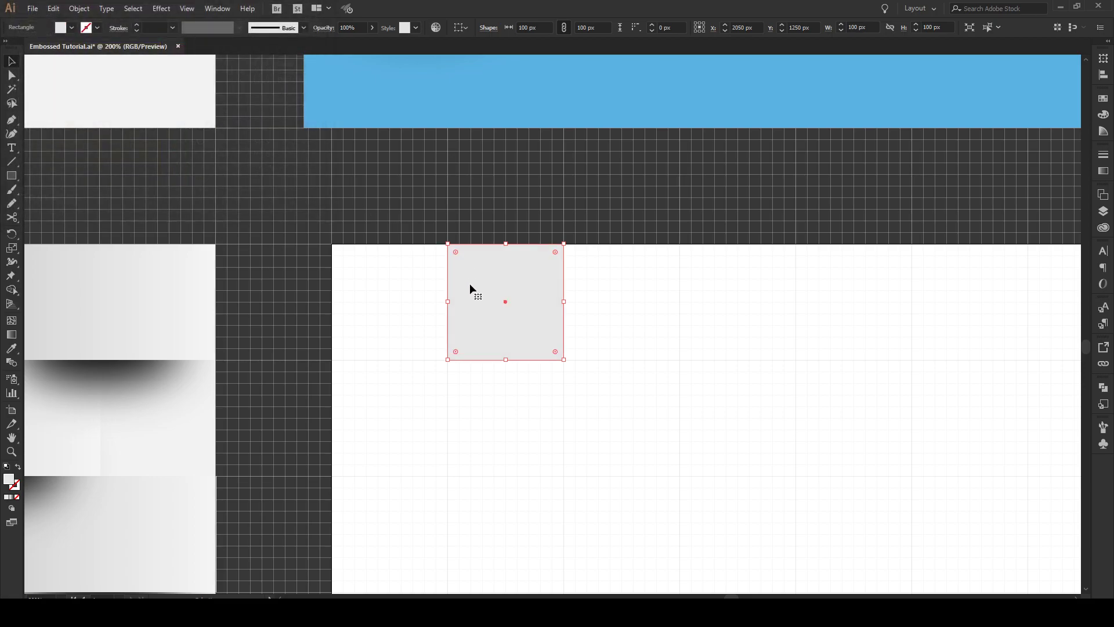
- Alt-drag a copy of the square beside it and fill the copy a lighter RGB 245 grey
drag(470, 284, 601, 284)
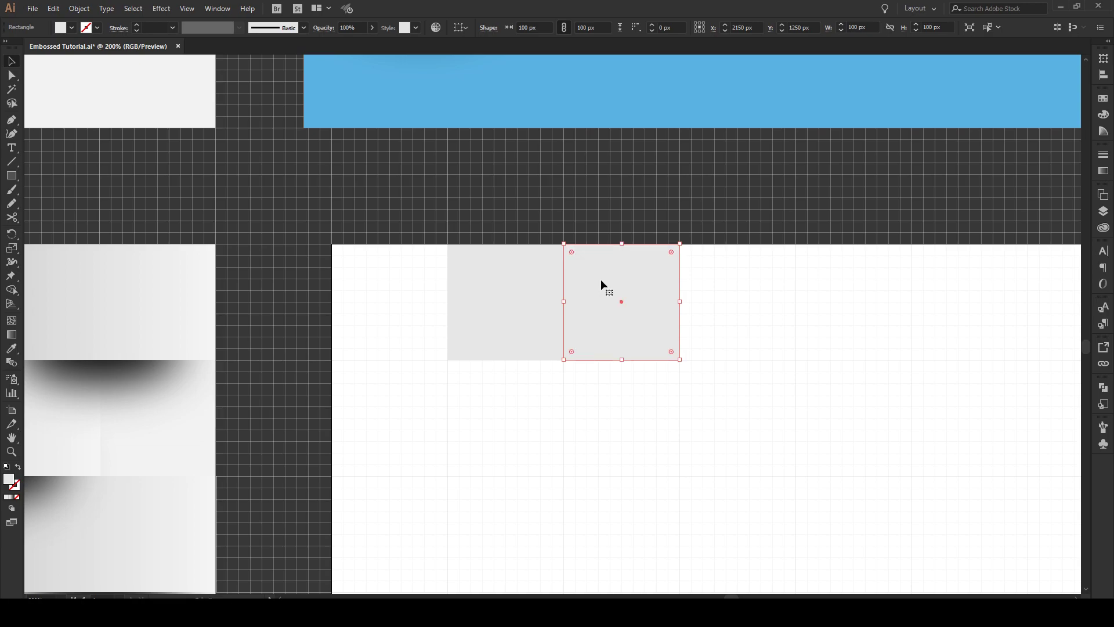
double_click(9, 479)
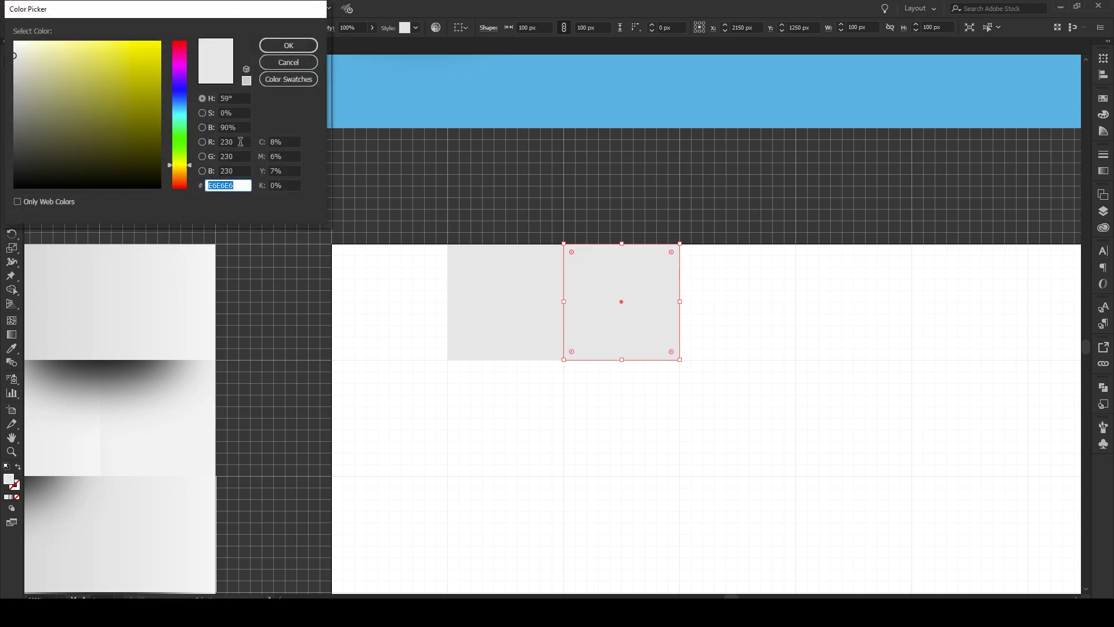
click(221, 142)
text(245)
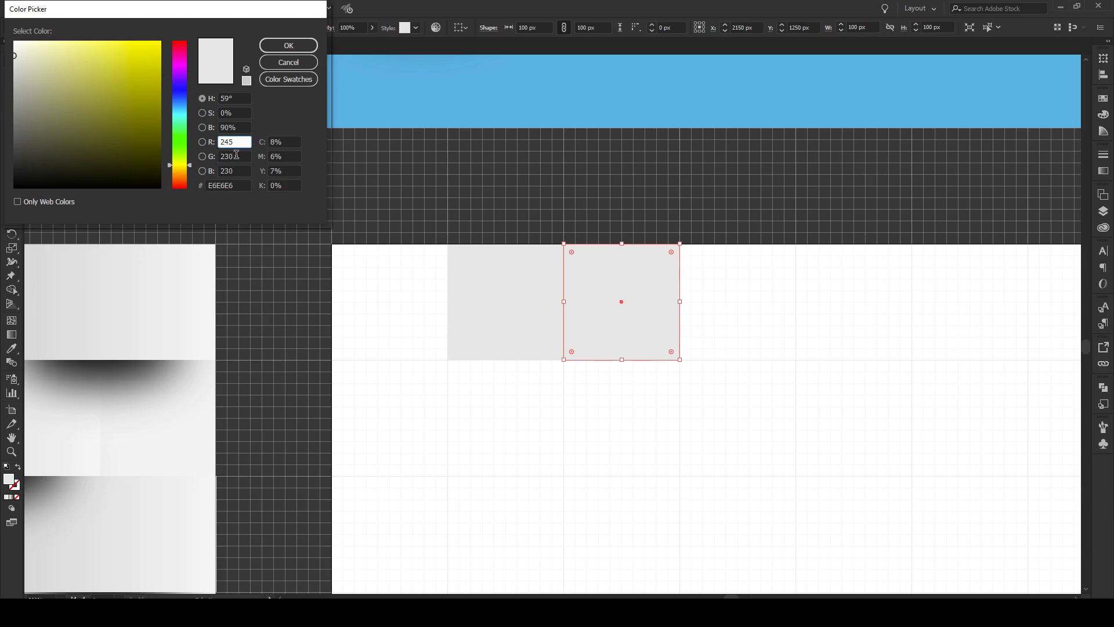
key(Tab)
text(245)
key(Tab)
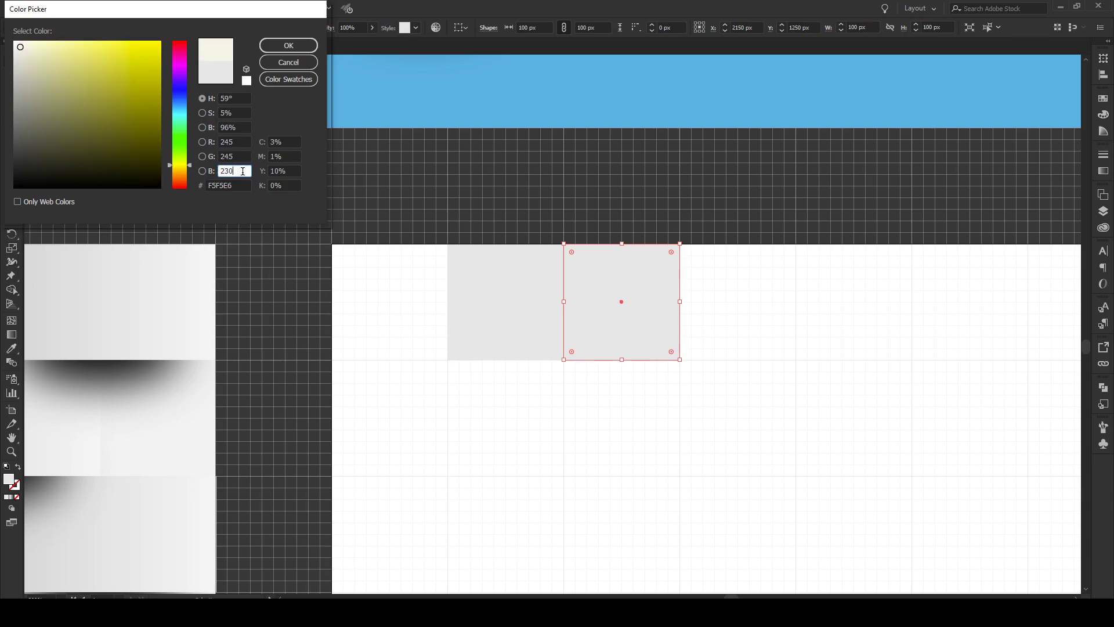
text(245)
click(288, 46)
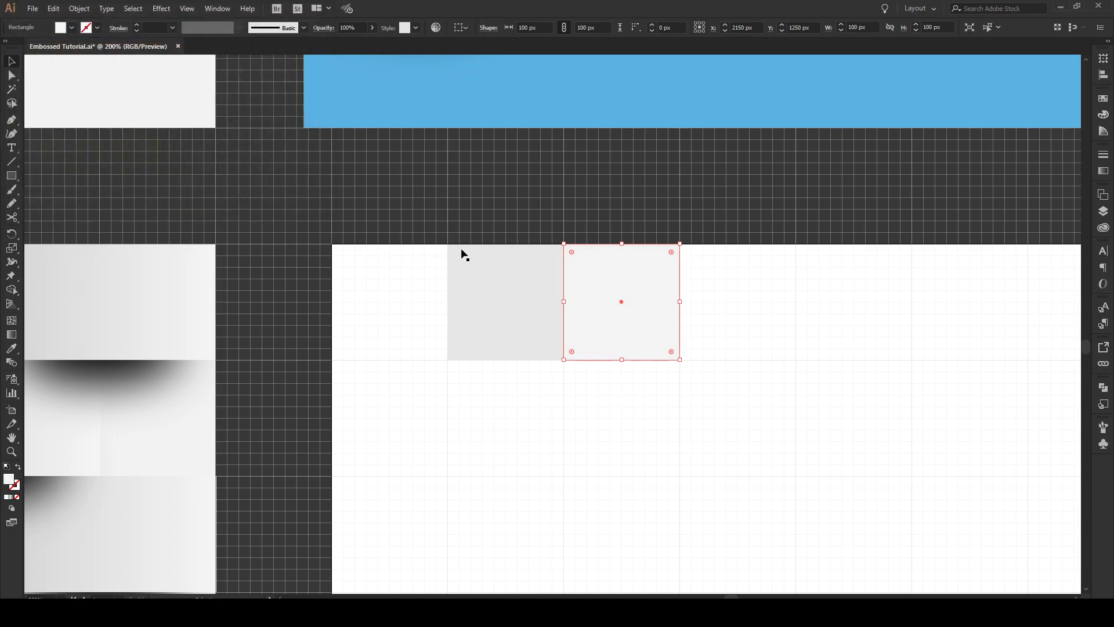
- Draw a 160 × 60 px ellipse just below the two grey squares
click(544, 200)
key(l)
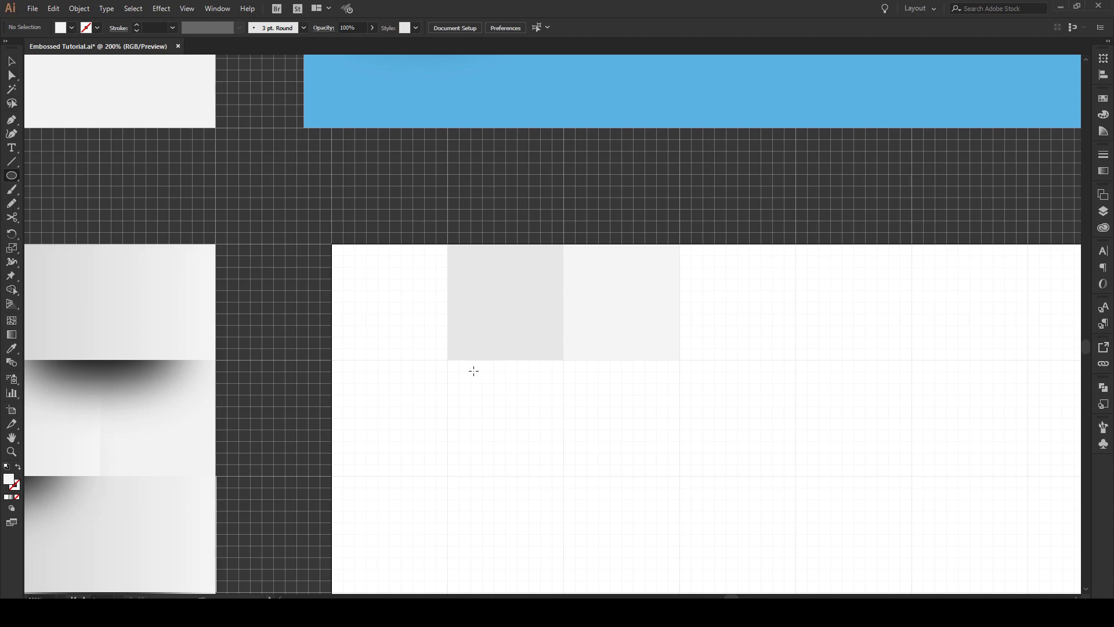
drag(471, 370, 657, 304)
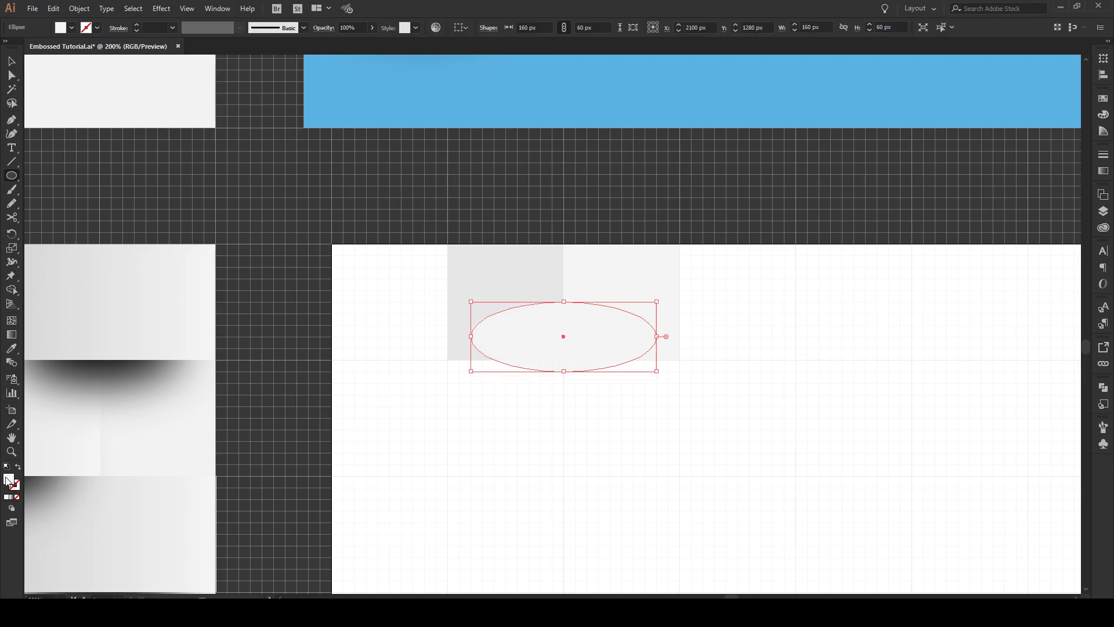
- Fill the ellipse black and send it behind the grey squares
double_click(9, 480)
drag(105, 177, 3, 185)
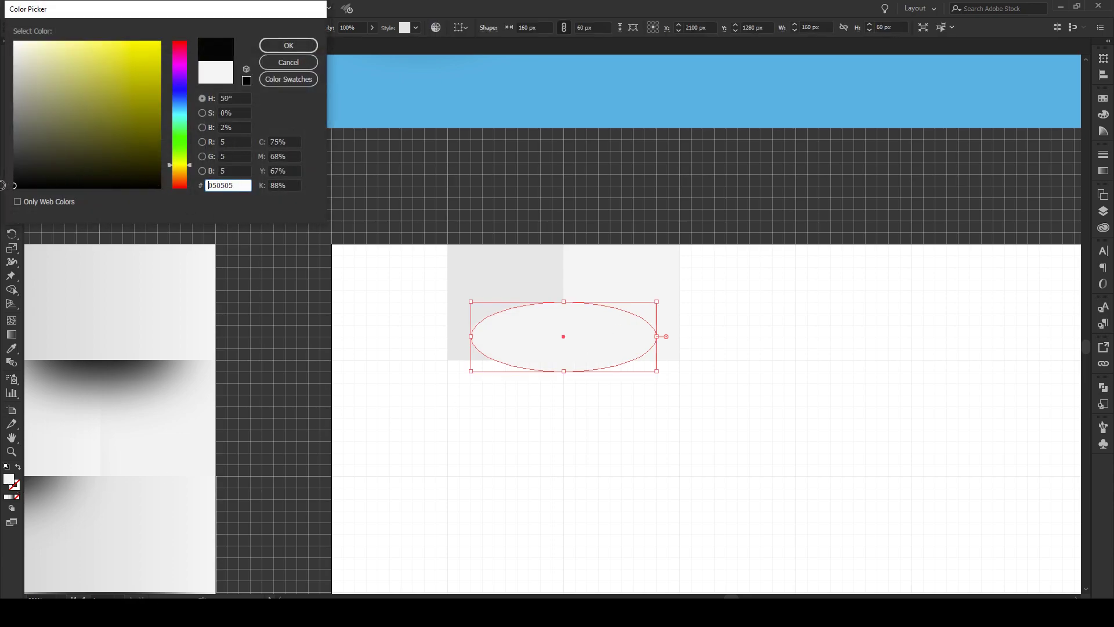
click(276, 44)
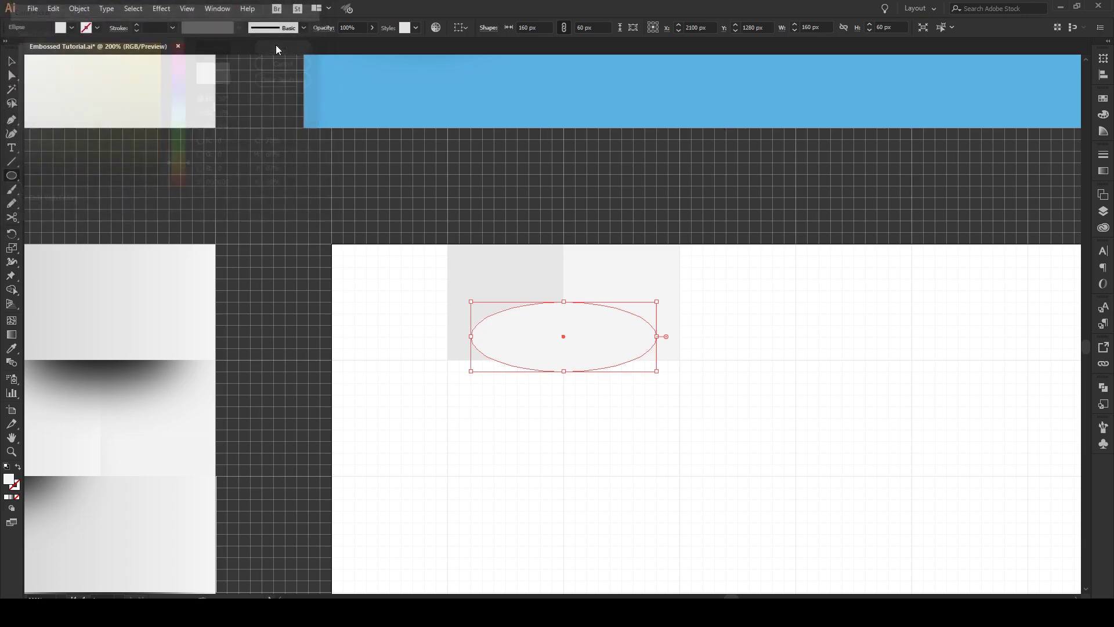
key(v)
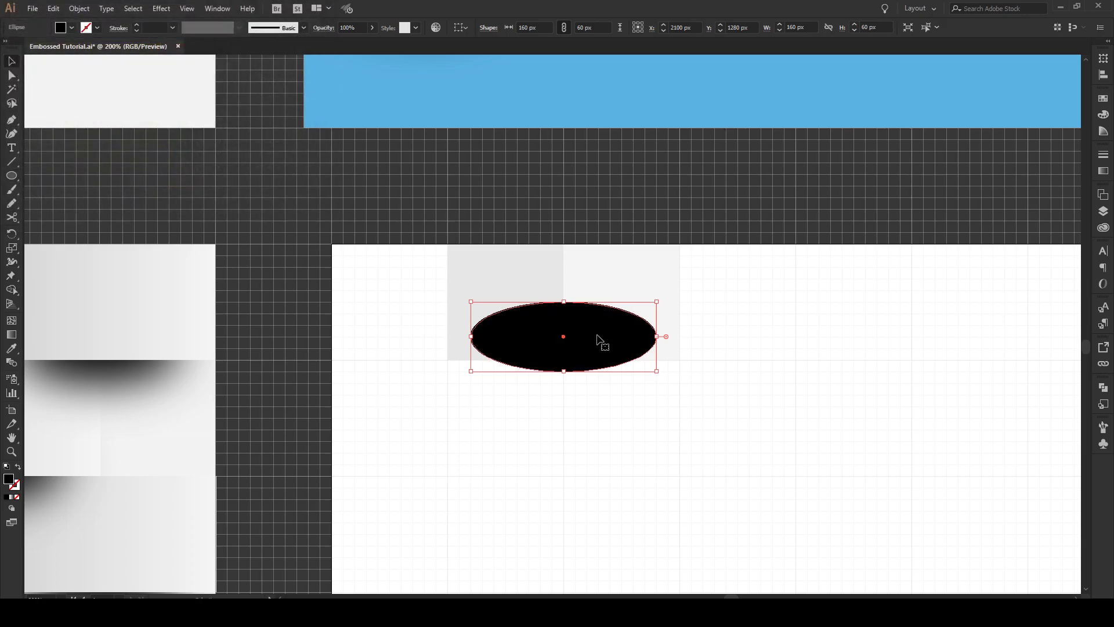
key(ctrl+shift+bracketleft)
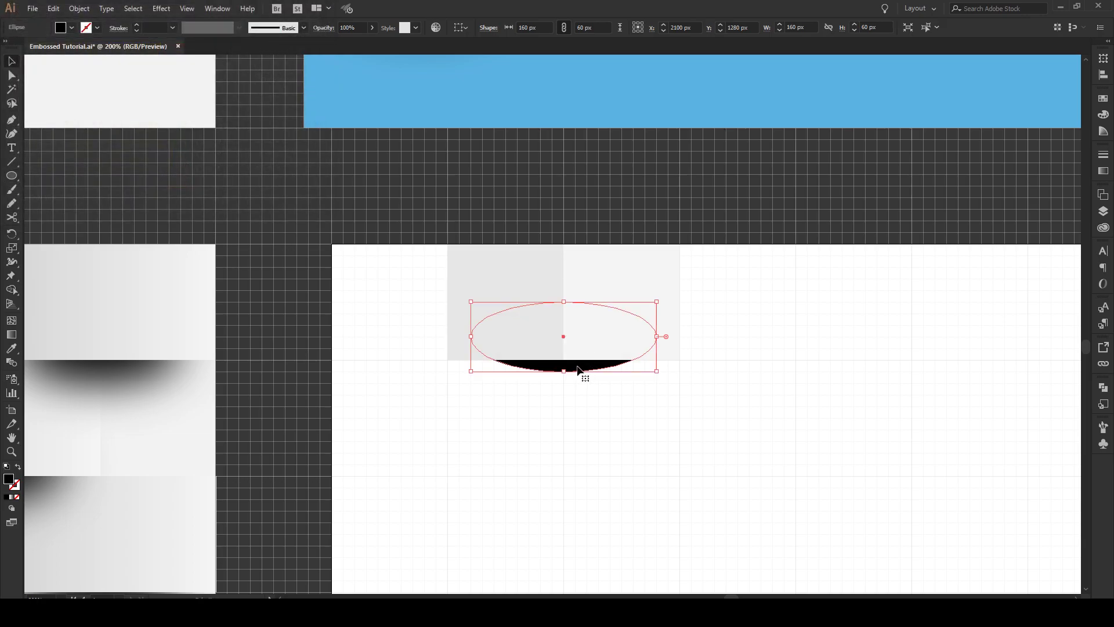
- Apply an 18.5 px Gaussian Blur to the black ellipse, then deselect it
click(161, 9)
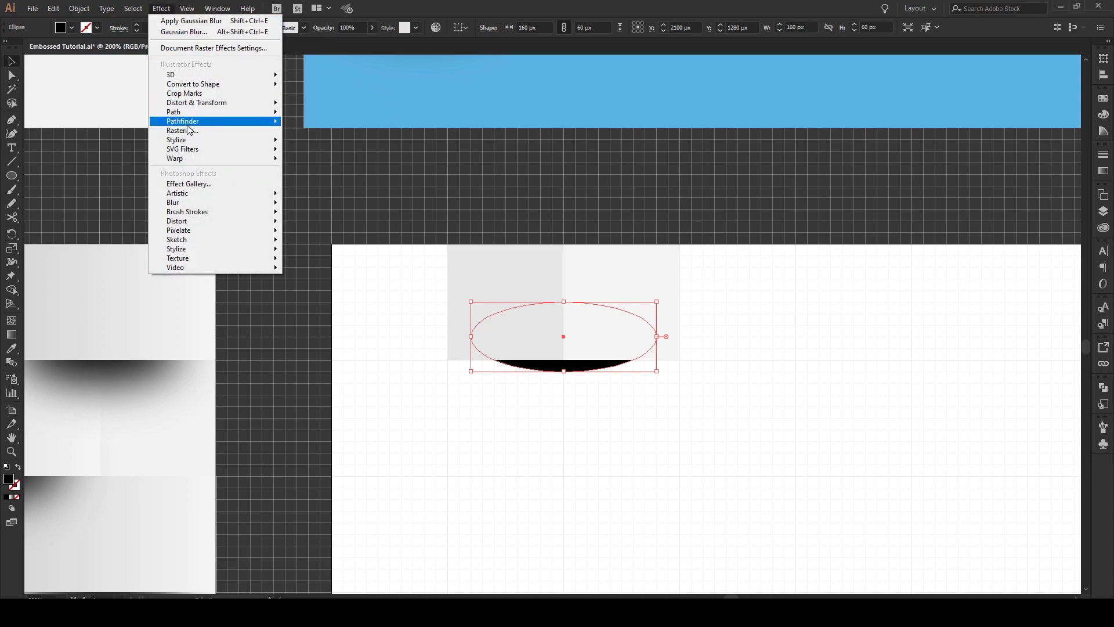
mouse_move(203, 203)
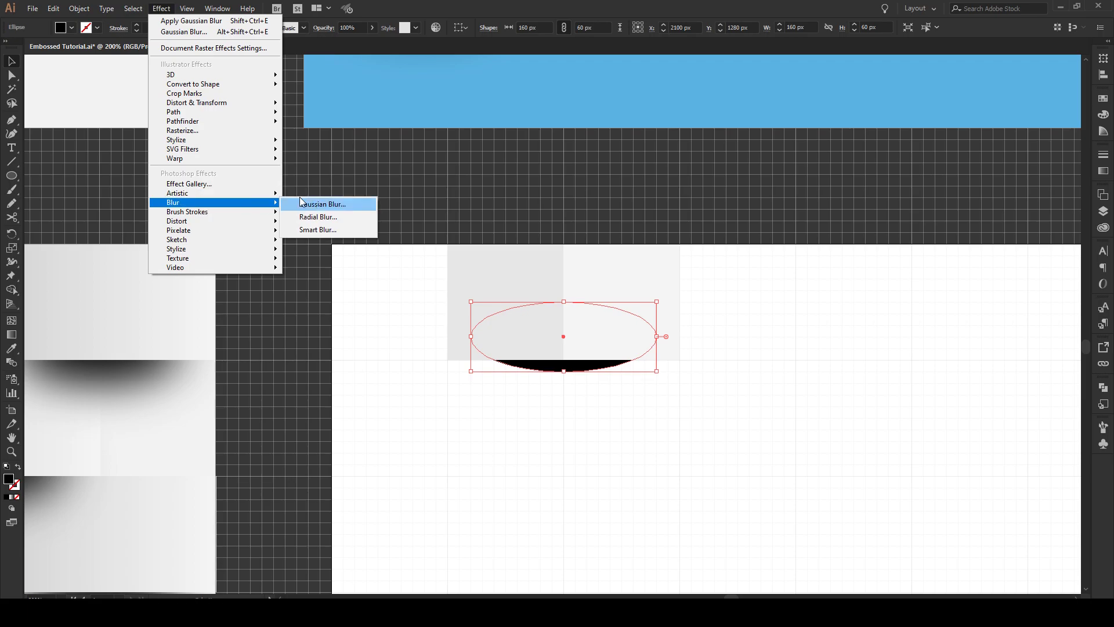
click(169, 32)
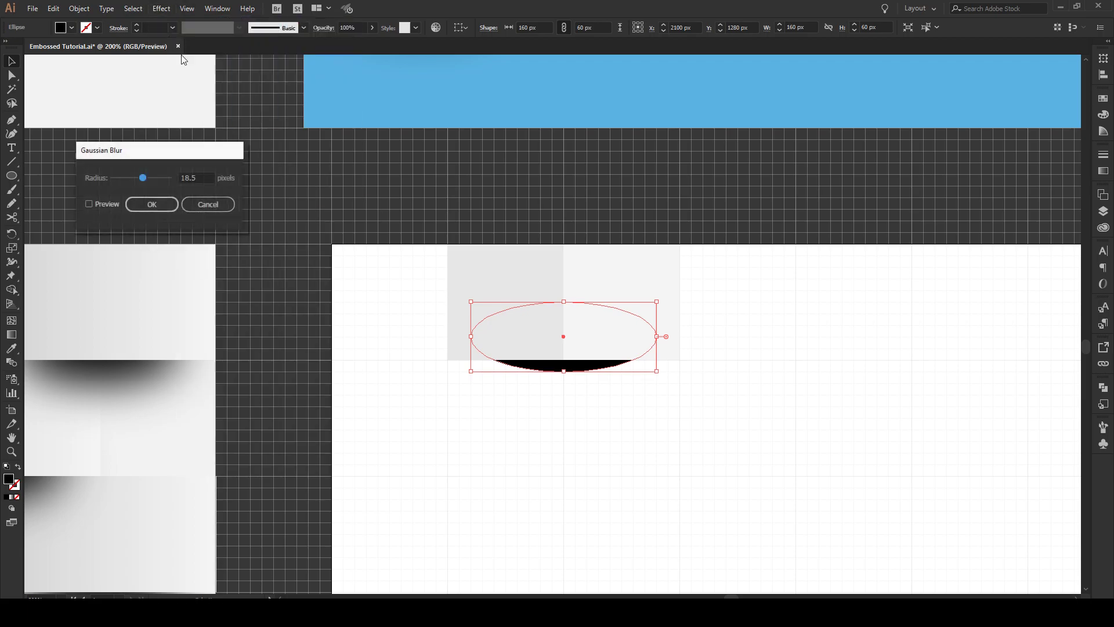
drag(167, 153, 526, 154)
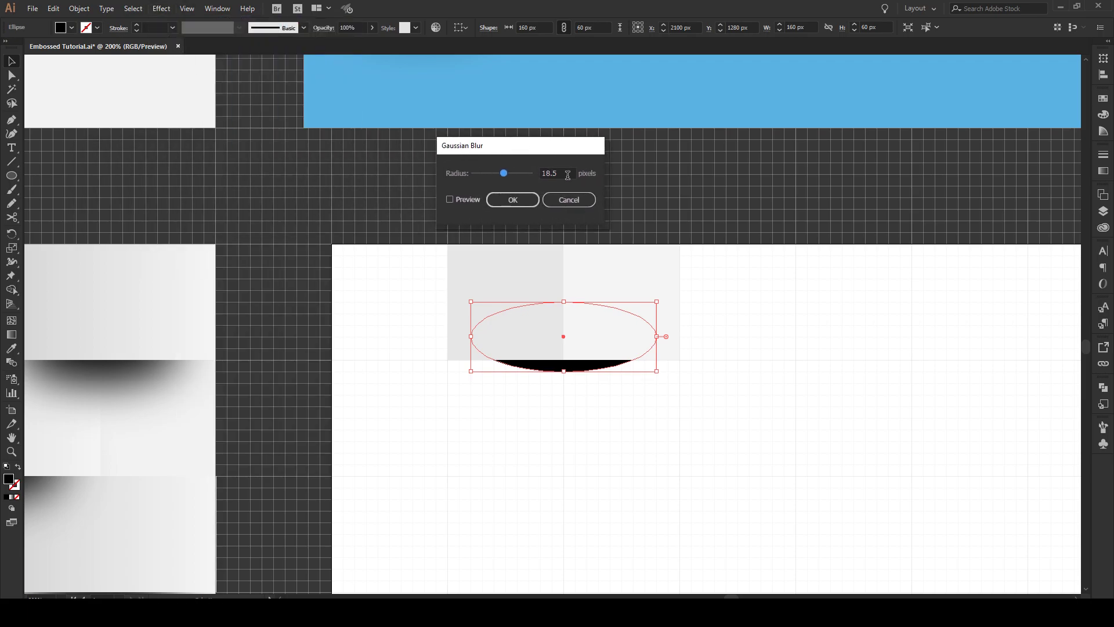
click(465, 201)
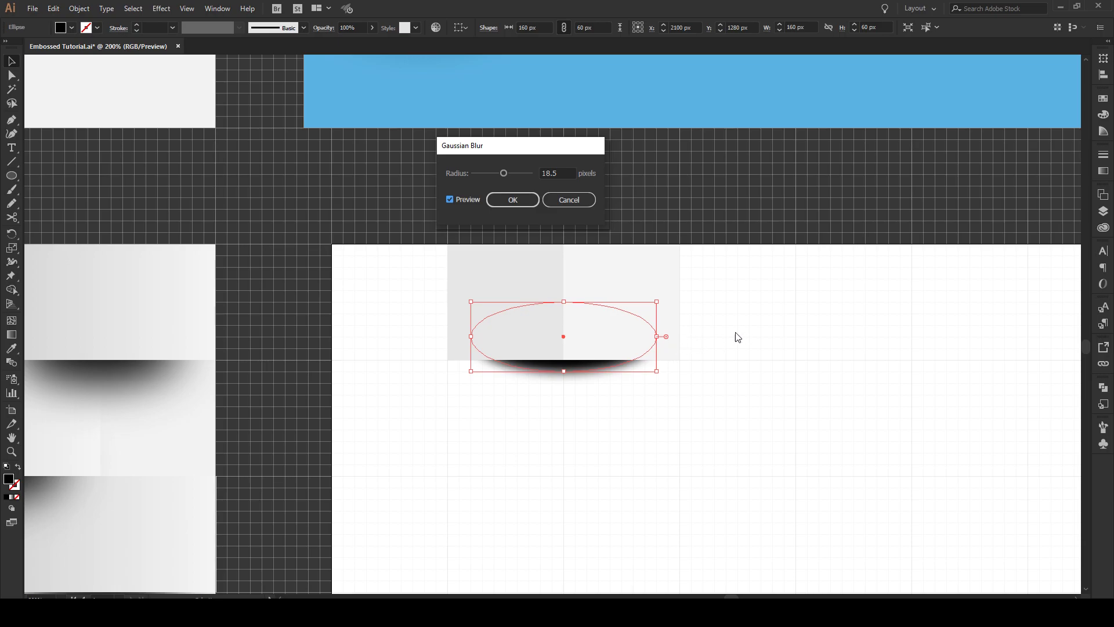
click(514, 201)
click(629, 449)
scroll(544, 394, down, 1)
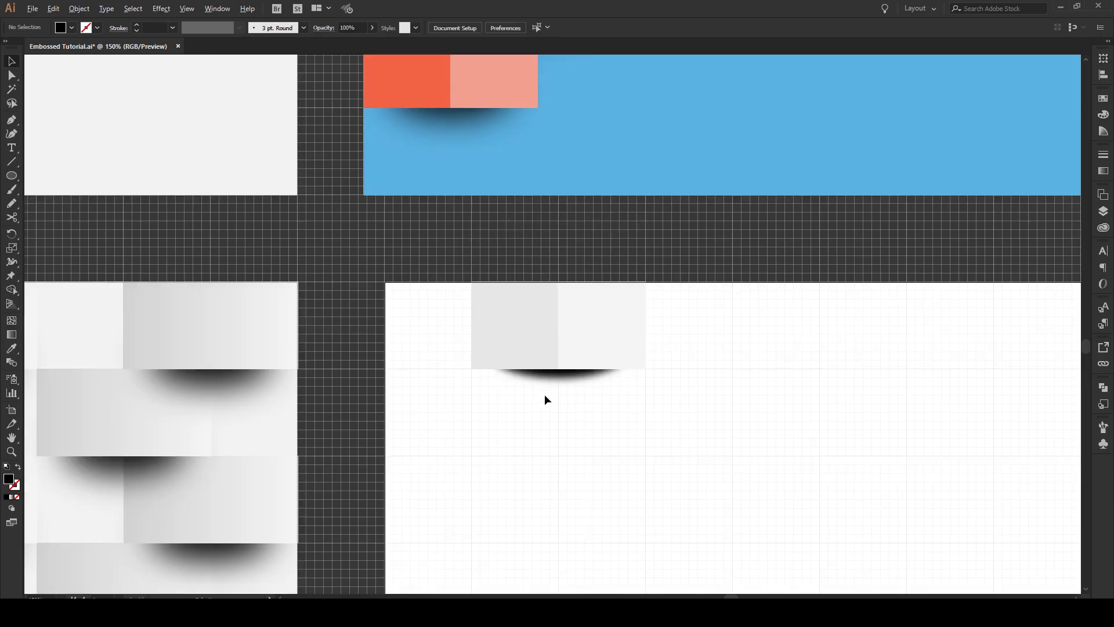
scroll(544, 395, down, 1)
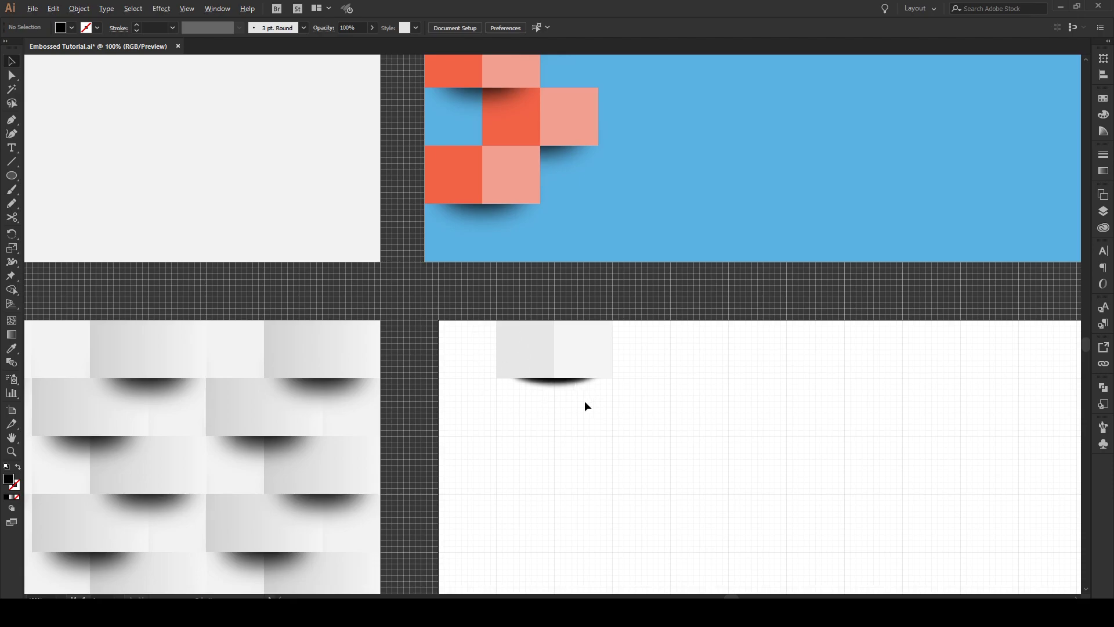
scroll(583, 400, up, 1)
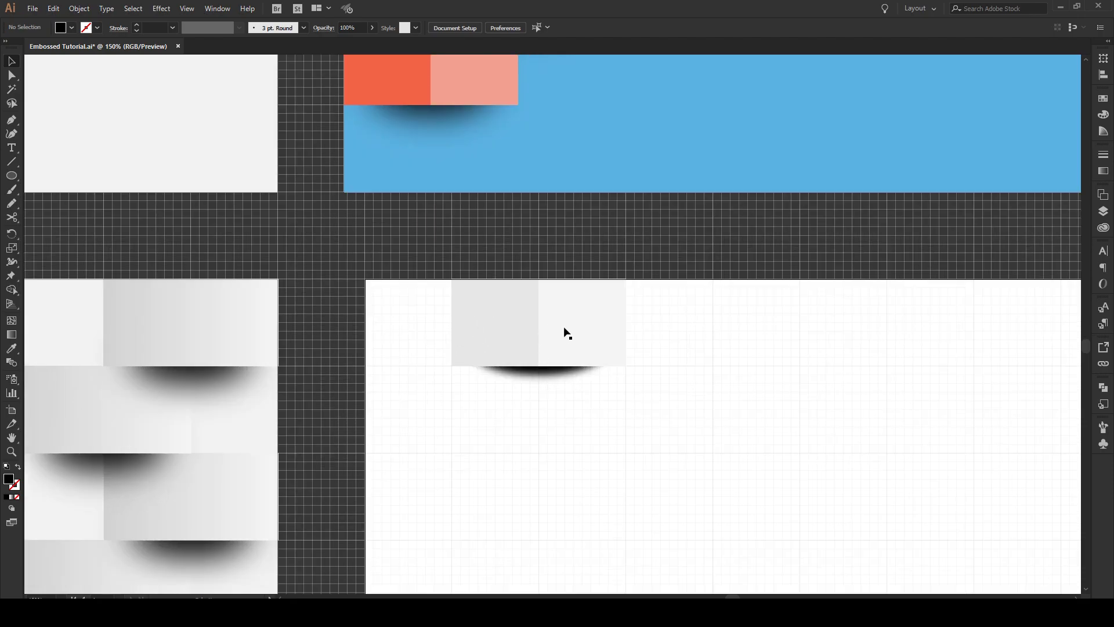
- Alt-drag a copy of the shadowed tile group to the right and nudge it level
drag(580, 409, 460, 316)
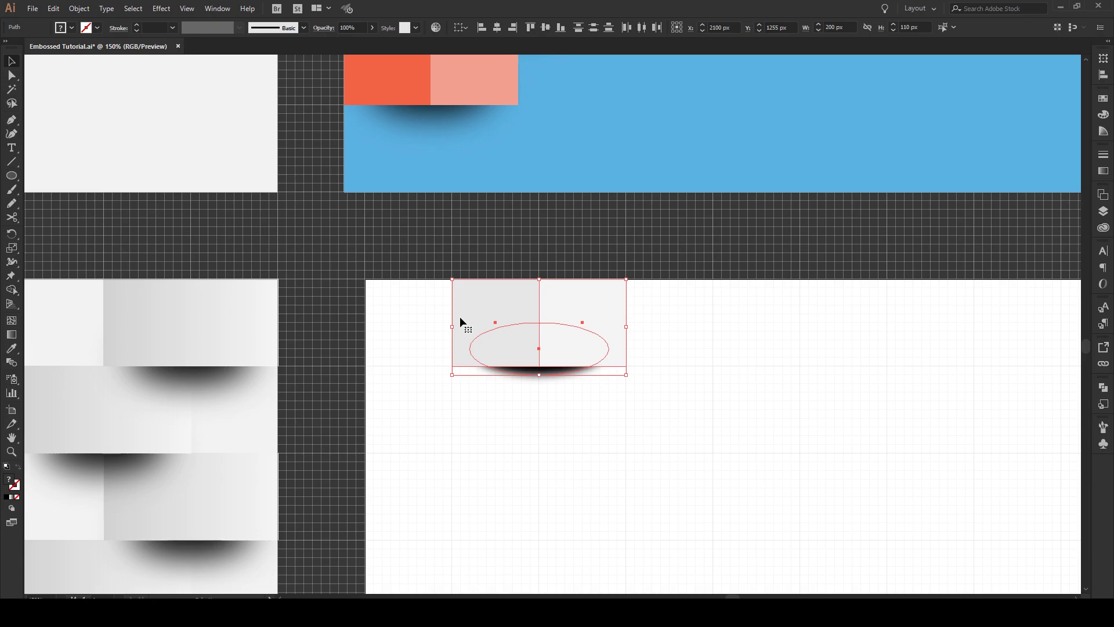
key(a)
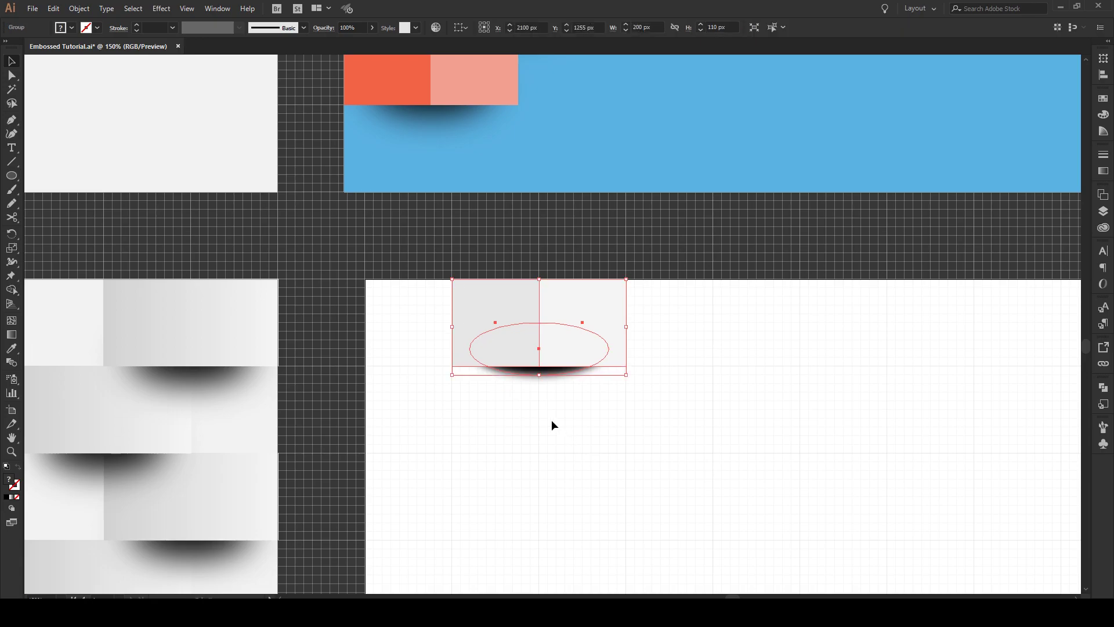
click(551, 420)
scroll(483, 380, down, 1)
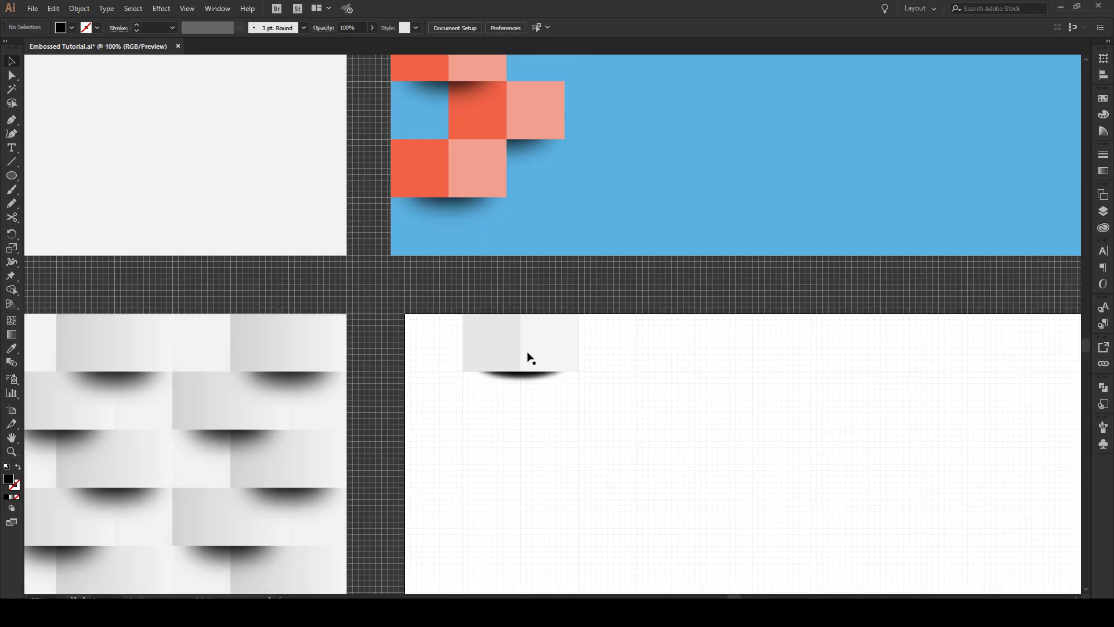
click(495, 343)
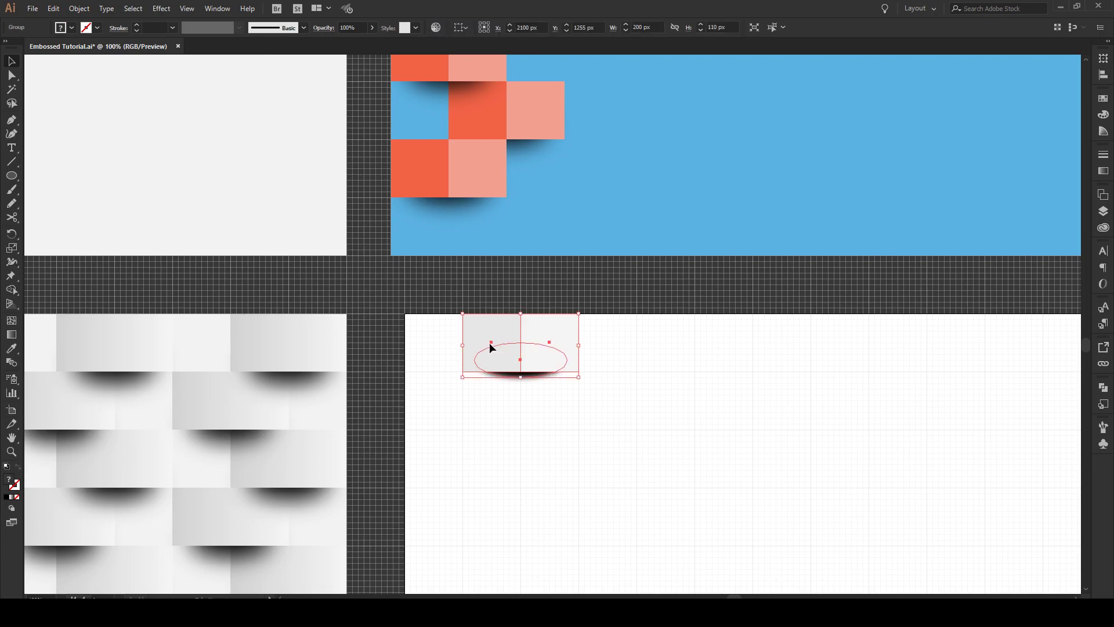
drag(489, 342, 665, 347)
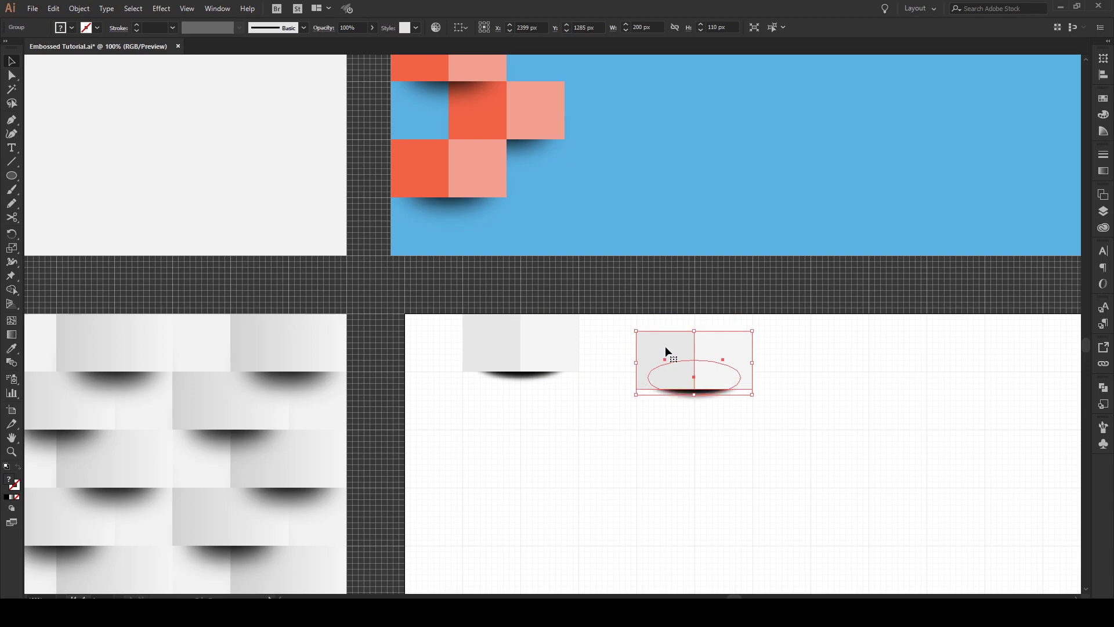
key(shift+Up)
key(shift+Up)
key(shift+Up)
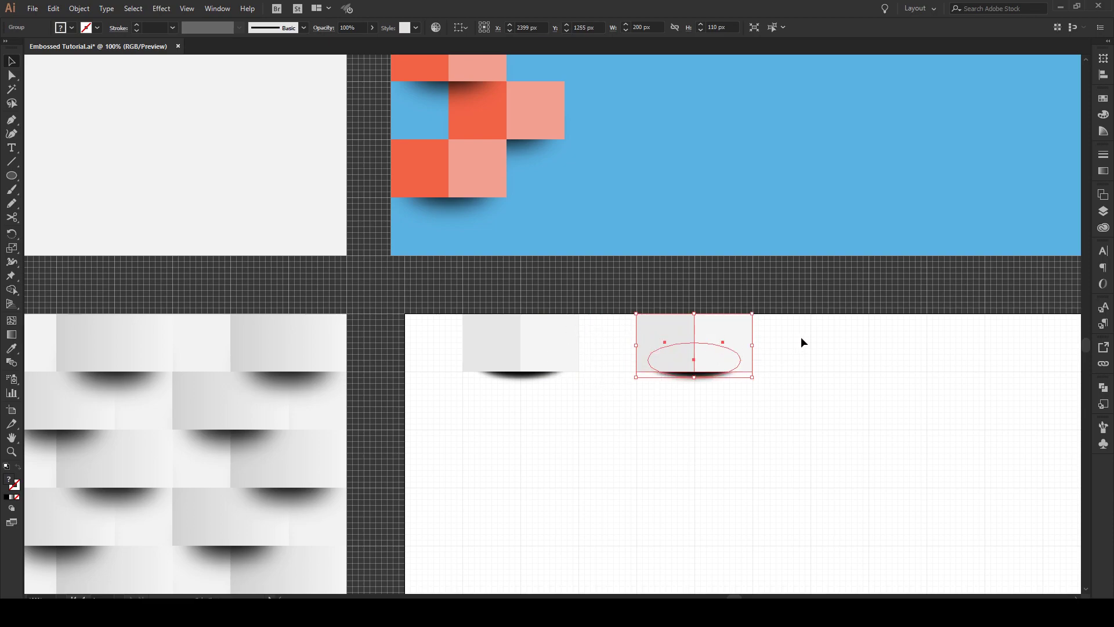
- Copy both tile groups down-left into a second staggered row
drag(803, 336, 475, 437)
drag(501, 344, 459, 404)
key(alt+shift)
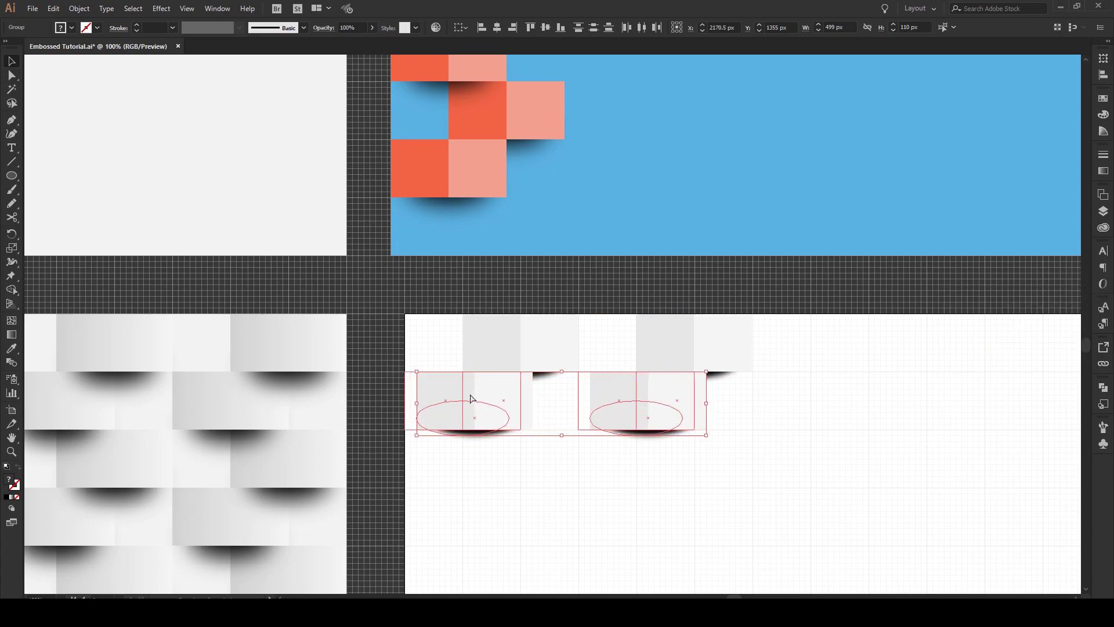
- Select both staggered tile rows and Alt-drag a copy straight down beneath them
click(528, 445)
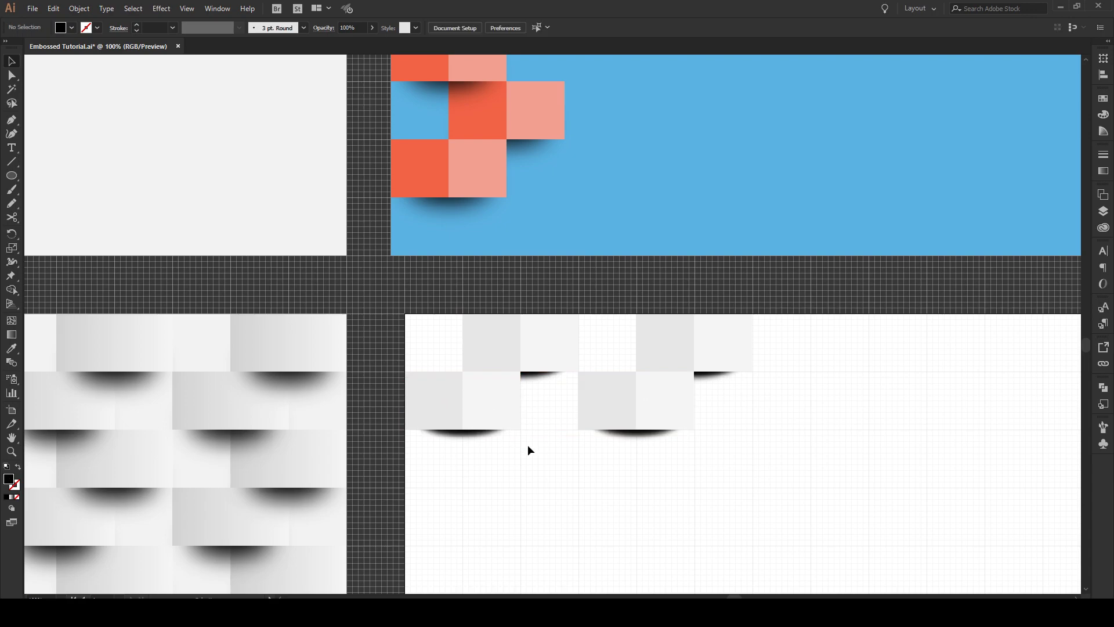
scroll(527, 445, down, 3)
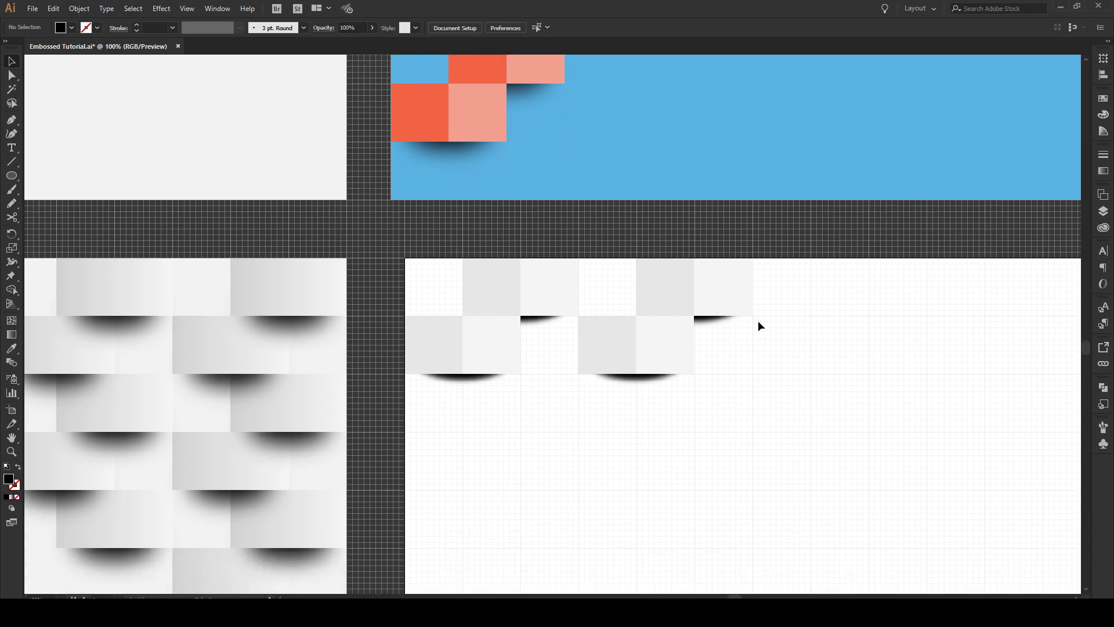
drag(809, 279, 430, 450)
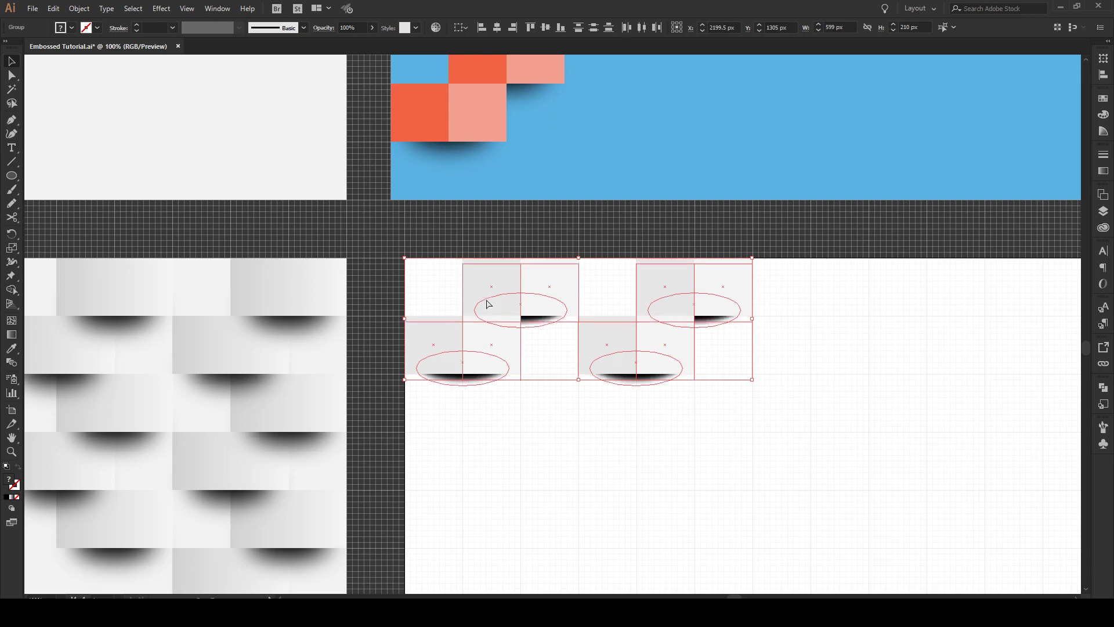
drag(487, 304, 476, 398)
scroll(489, 401, up, 2)
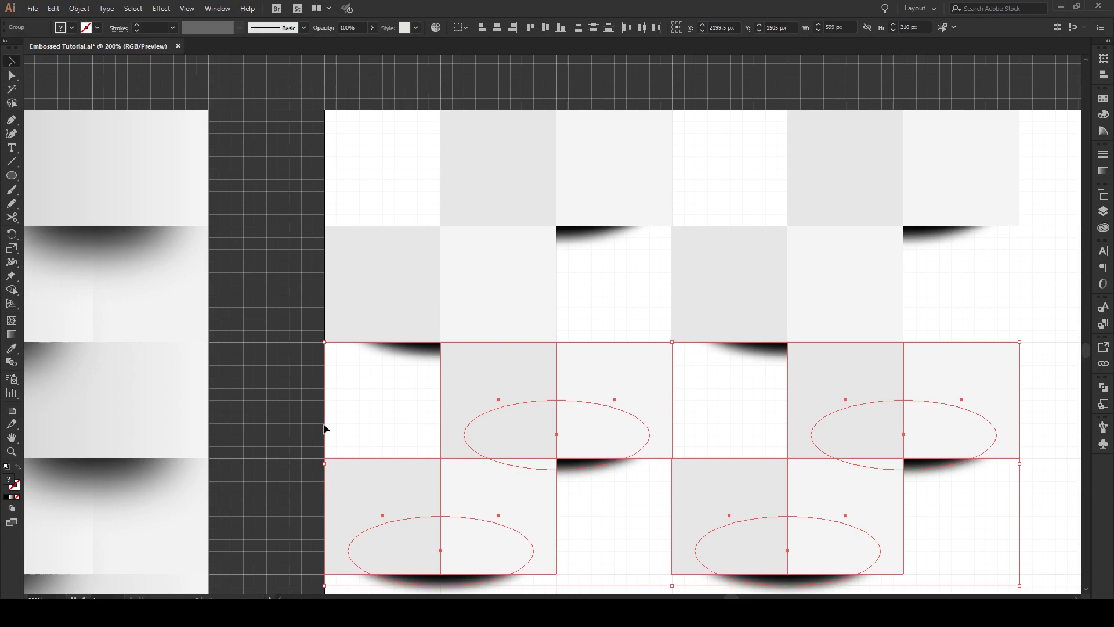
scroll(343, 371, down, 3)
- Clip the second-row tile pair's shadows to the squares with Ctrl+7
click(580, 371)
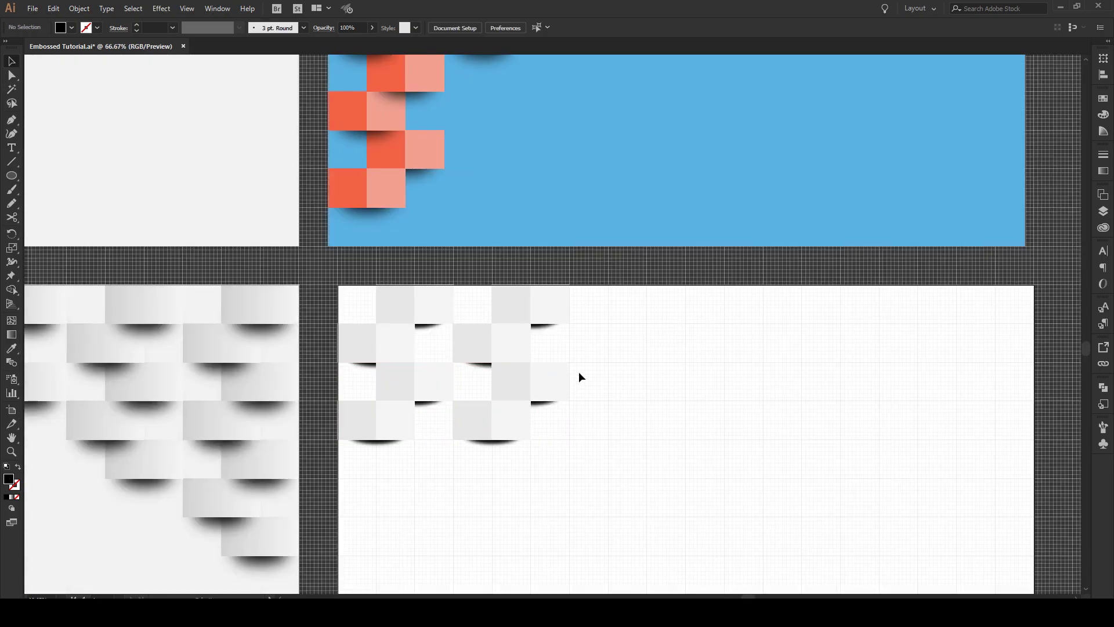
scroll(328, 246, up, 1)
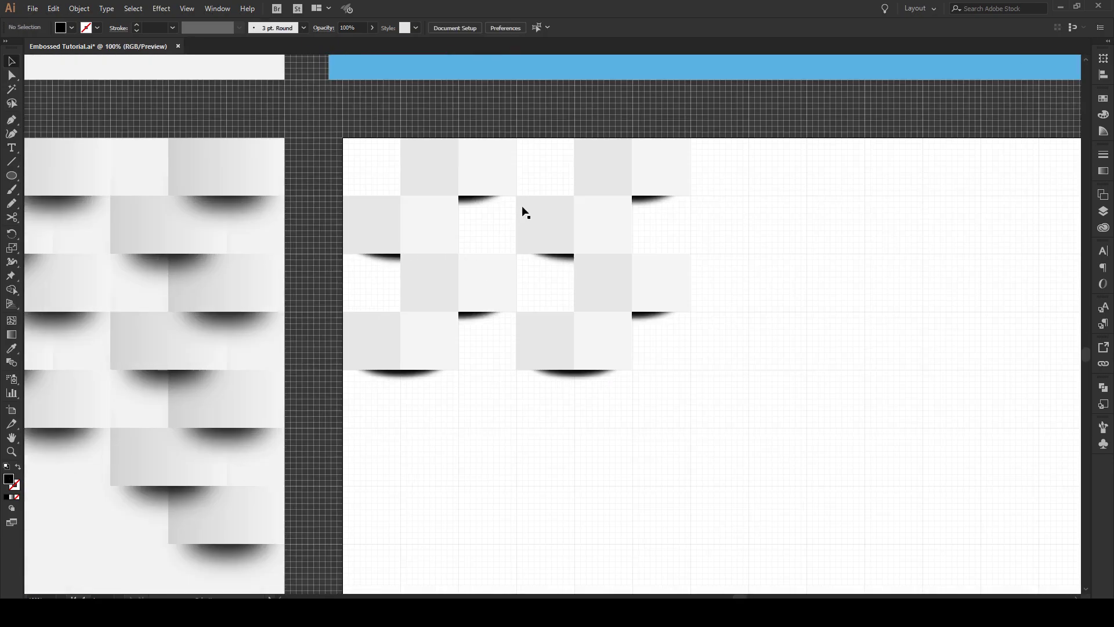
drag(737, 225, 383, 239)
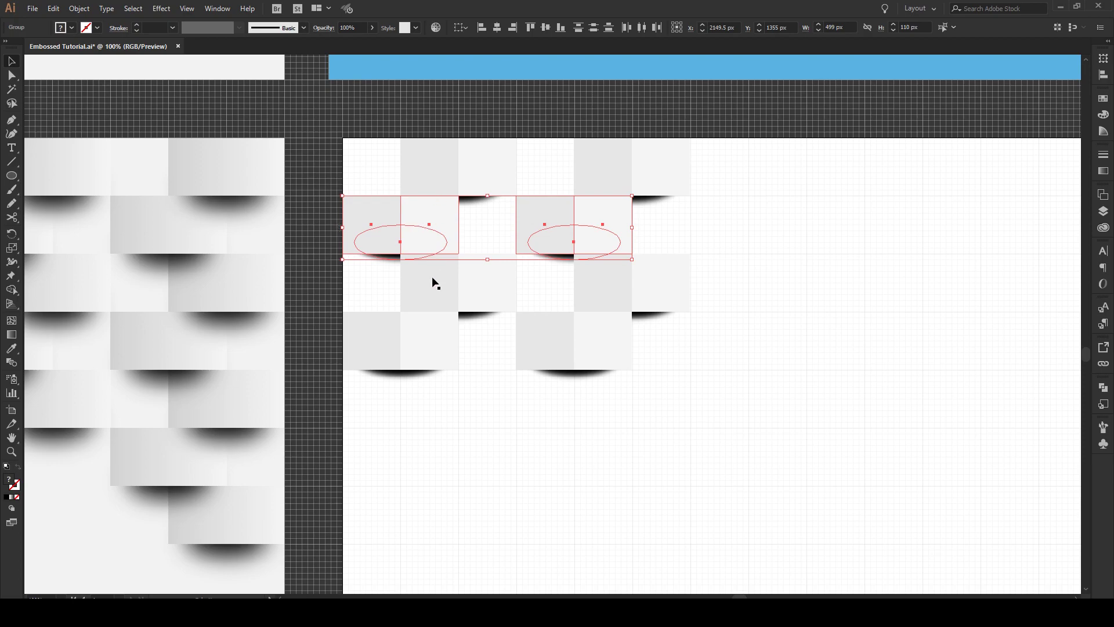
key(ctrl+7)
- Send the next row's shadows back, move the copied row into the fourth row, and zoom out
drag(750, 273, 461, 298)
key(ctrl+bracketleft)
key(ctrl+bracketleft)
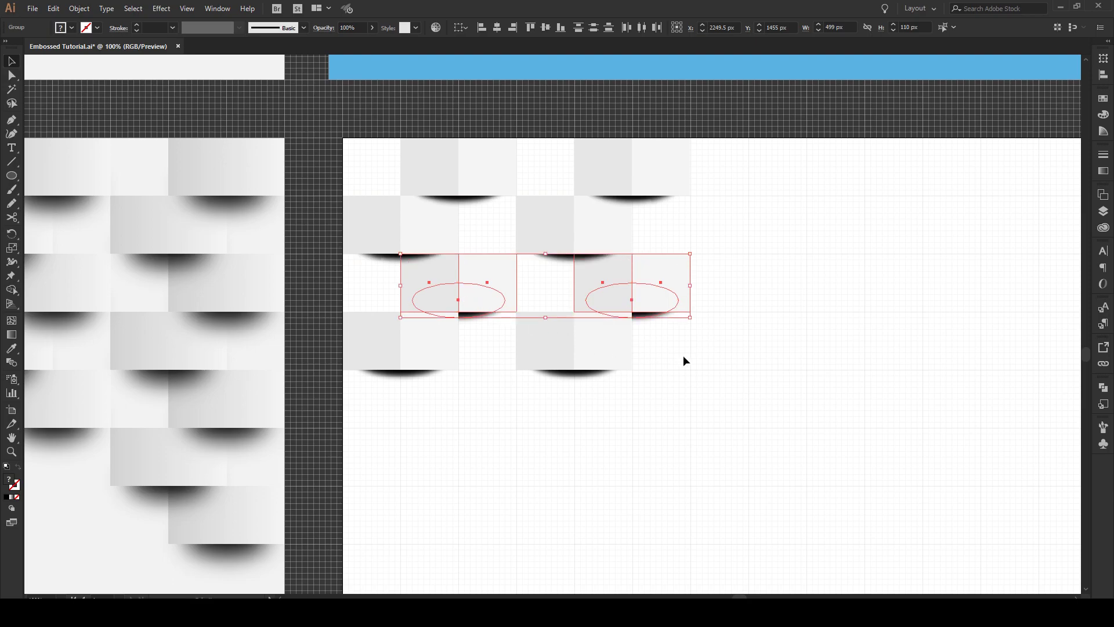
drag(701, 339, 366, 396)
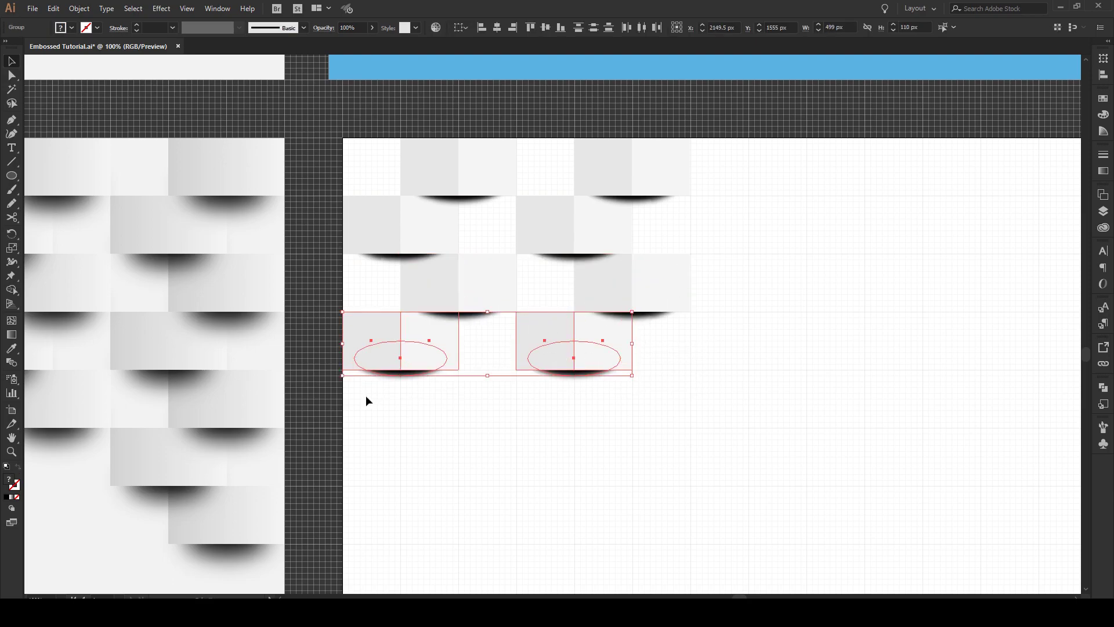
click(517, 429)
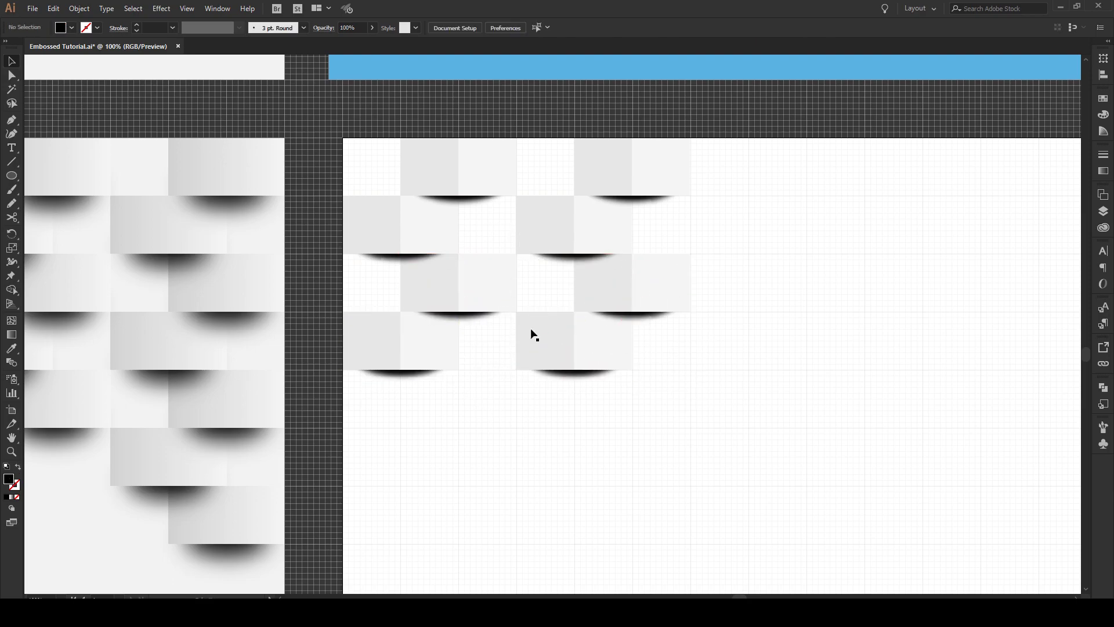
key(ctrl+minus)
key(ctrl+minus)
key(ctrl+minus)
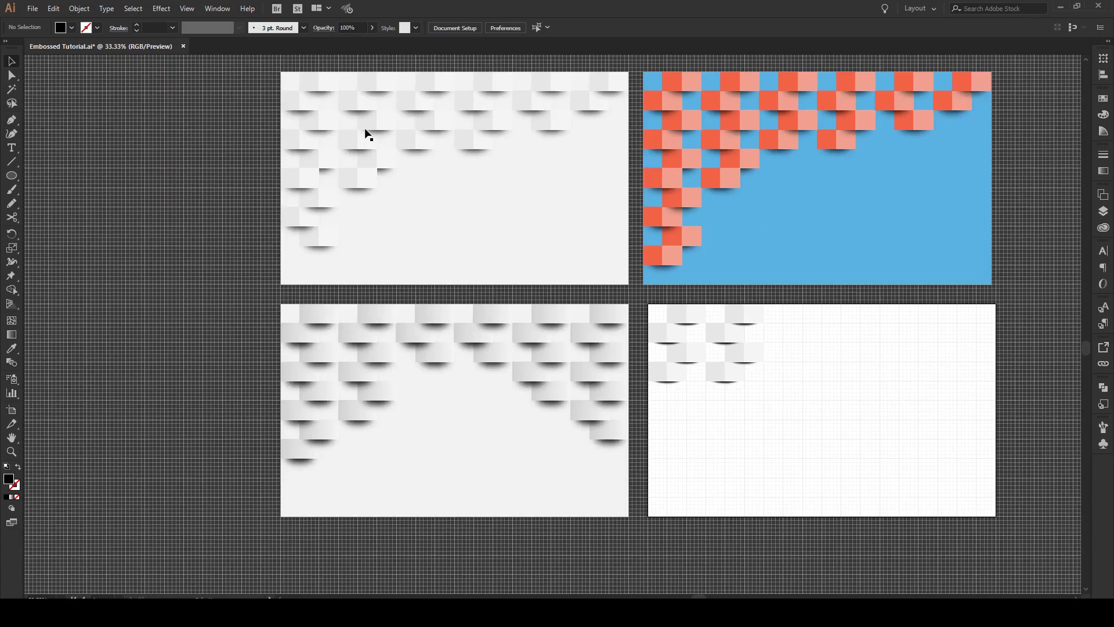
- Zoom in and show the Layers panel listing Layer 1 and Layer 2
scroll(958, 398, up, 1)
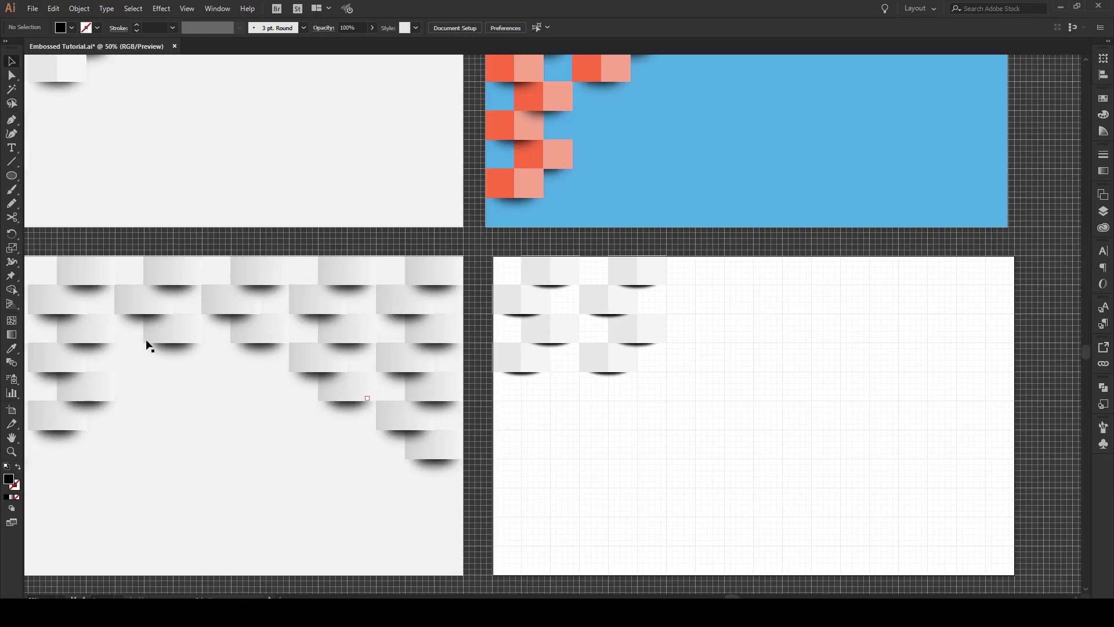
click(1103, 212)
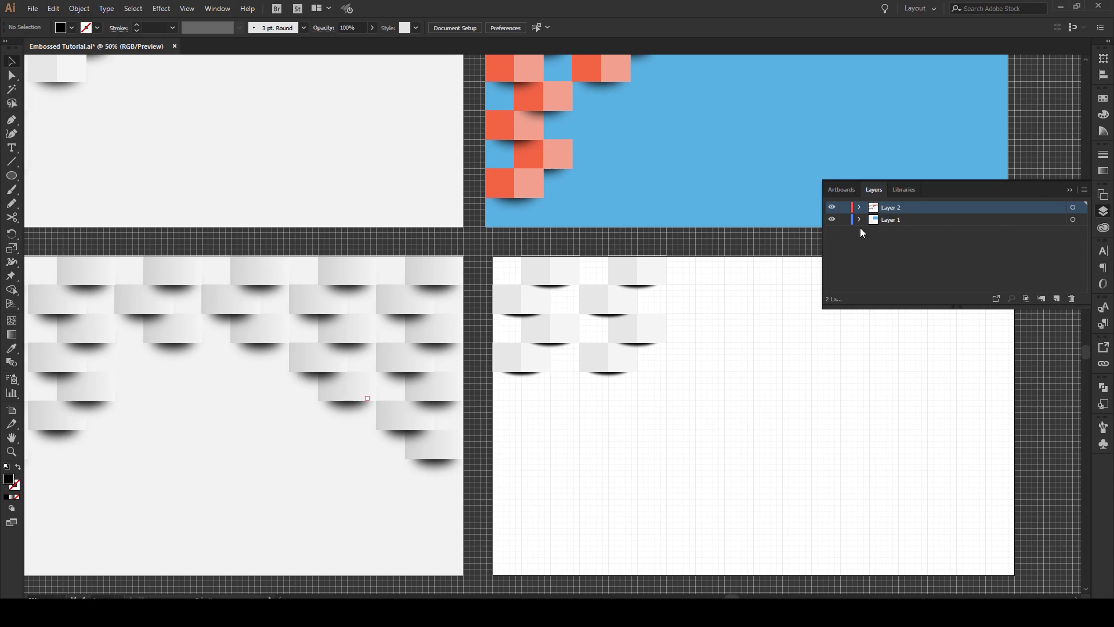
- On Layer 1, draw a rectangle covering the whole fourth artboard
click(896, 220)
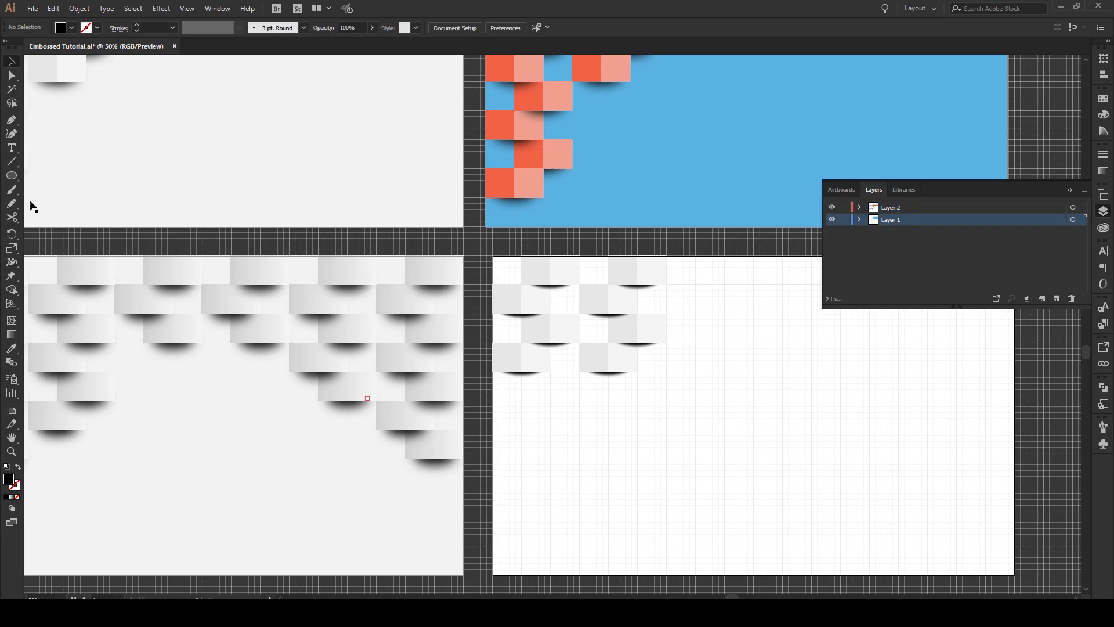
key(m)
mouse_move(494, 257)
mouse_down()
mouse_move(766, 403)
mouse_move(958, 485)
mouse_move(1014, 574)
mouse_up()
key(v)
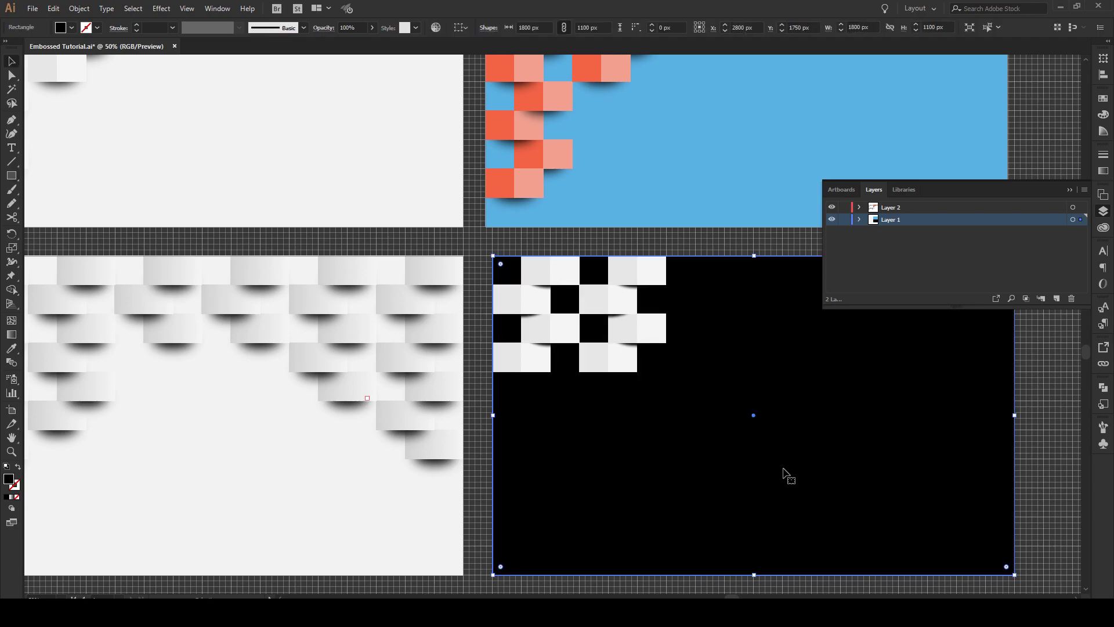
- Fill the rectangle with light grey by setting red and green to 241
double_click(9, 481)
click(223, 142)
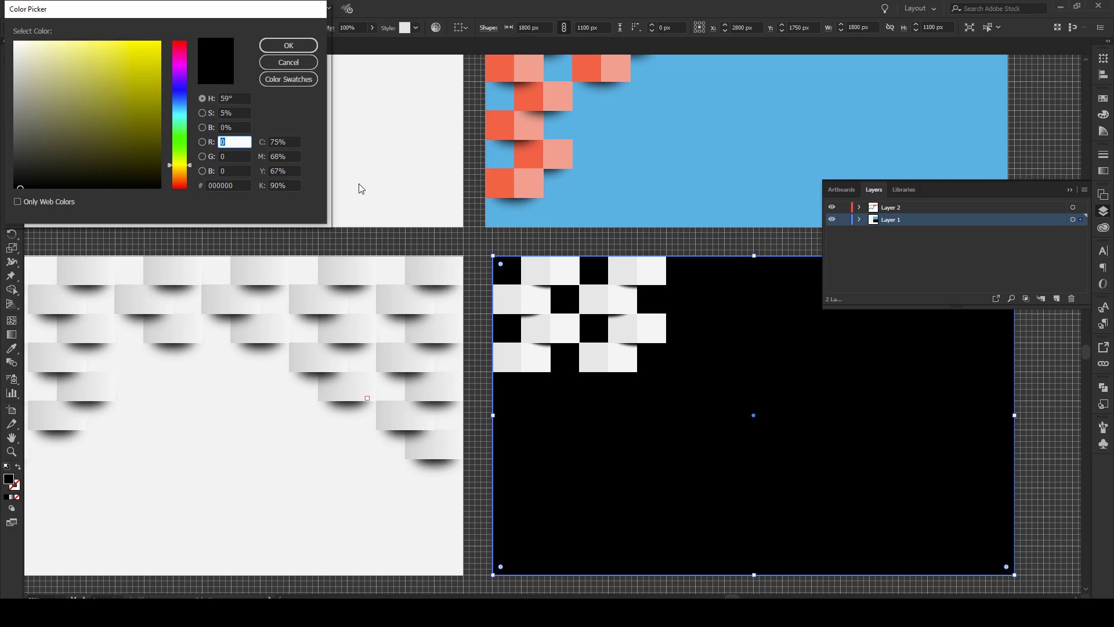
text(241)
drag(241, 141, 200, 141)
click(237, 157)
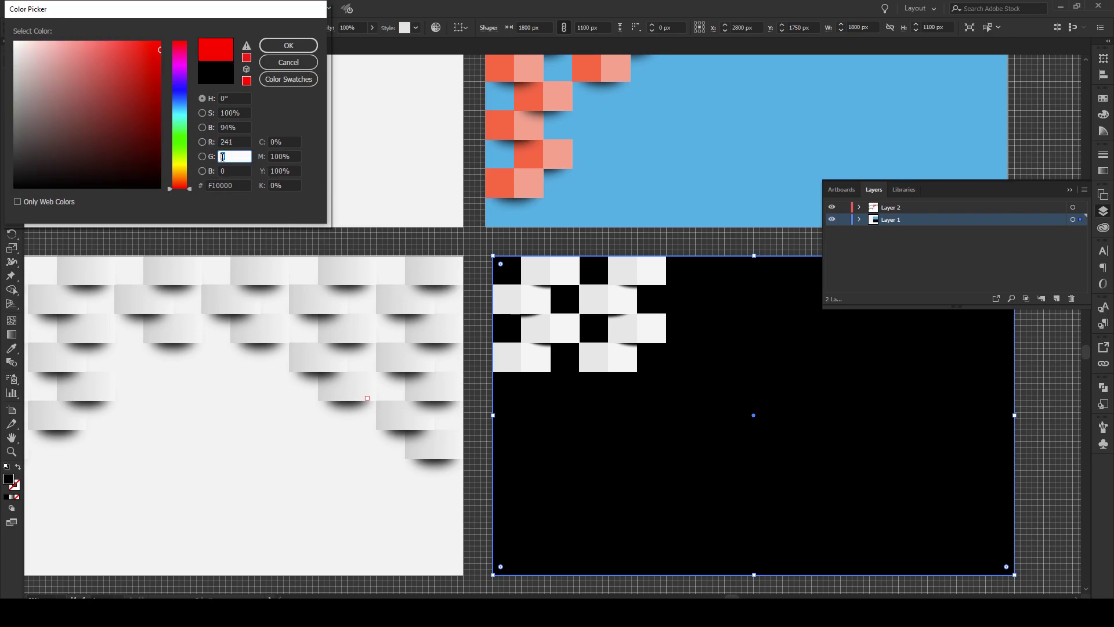
text(241)
key(Tab)
click(289, 45)
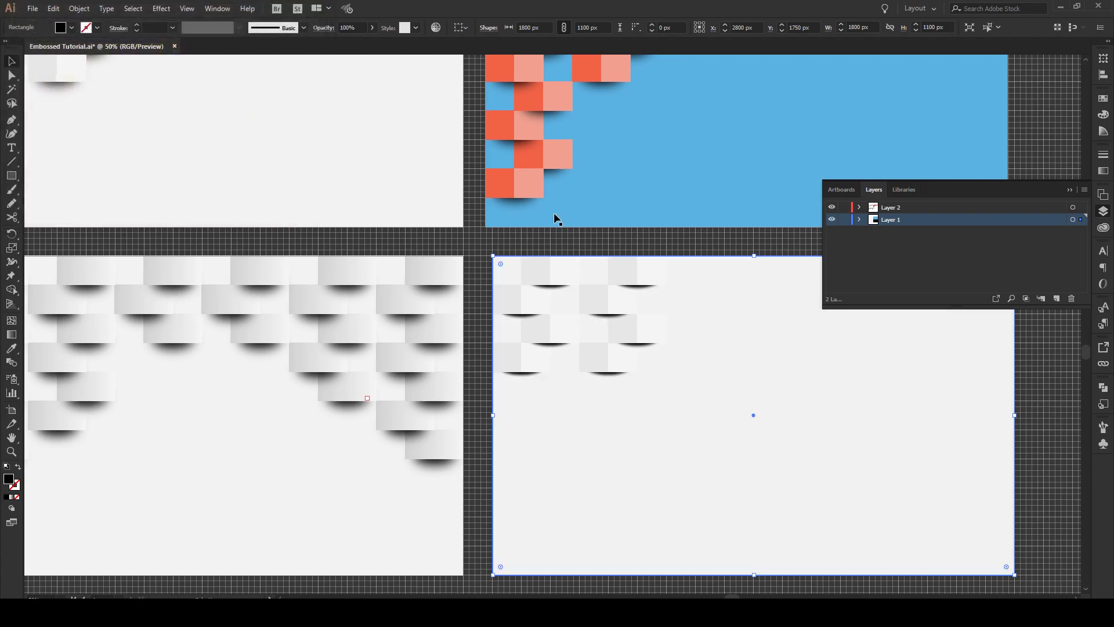
- Close the Layers panel and move the grey background rectangle lower on the artboard
click(626, 246)
scroll(598, 294, up, 1)
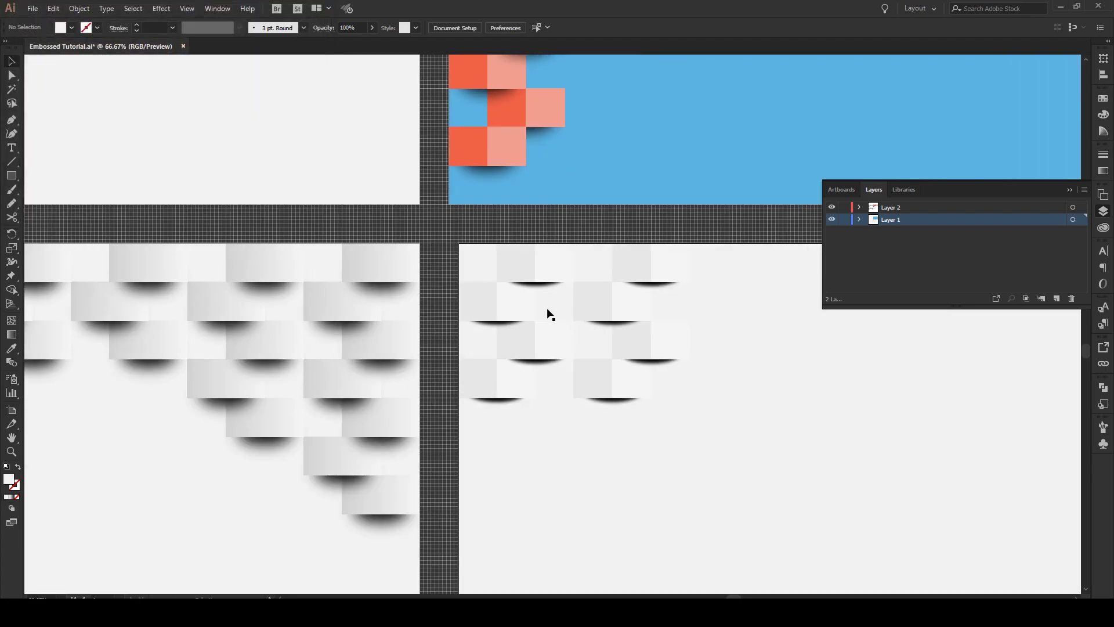
scroll(551, 313, up, 1)
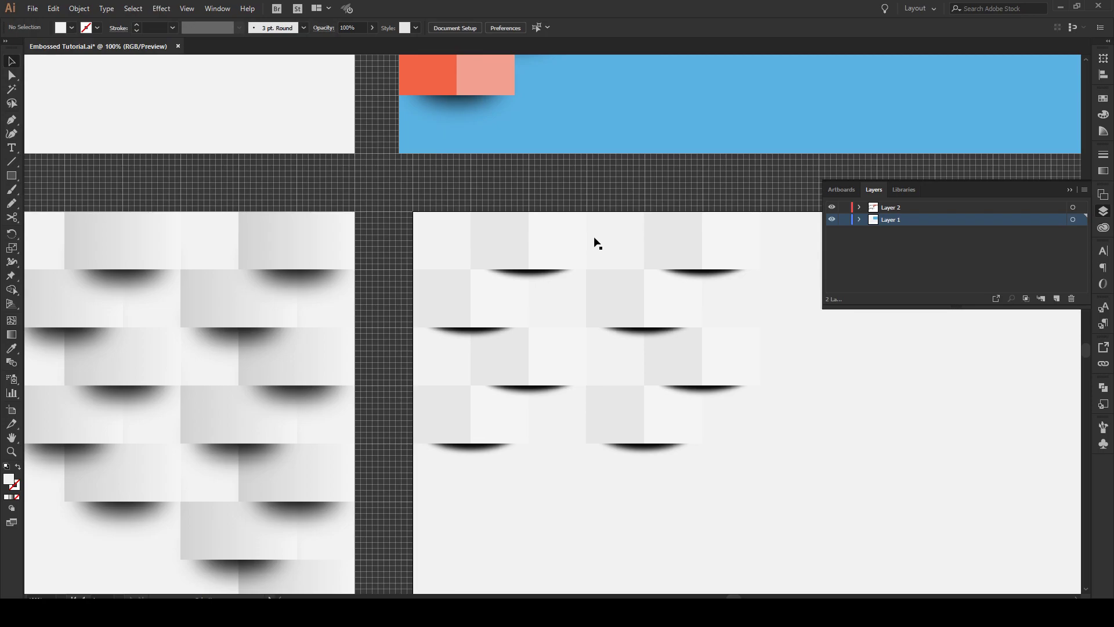
click(1066, 182)
scroll(442, 238, down, 2)
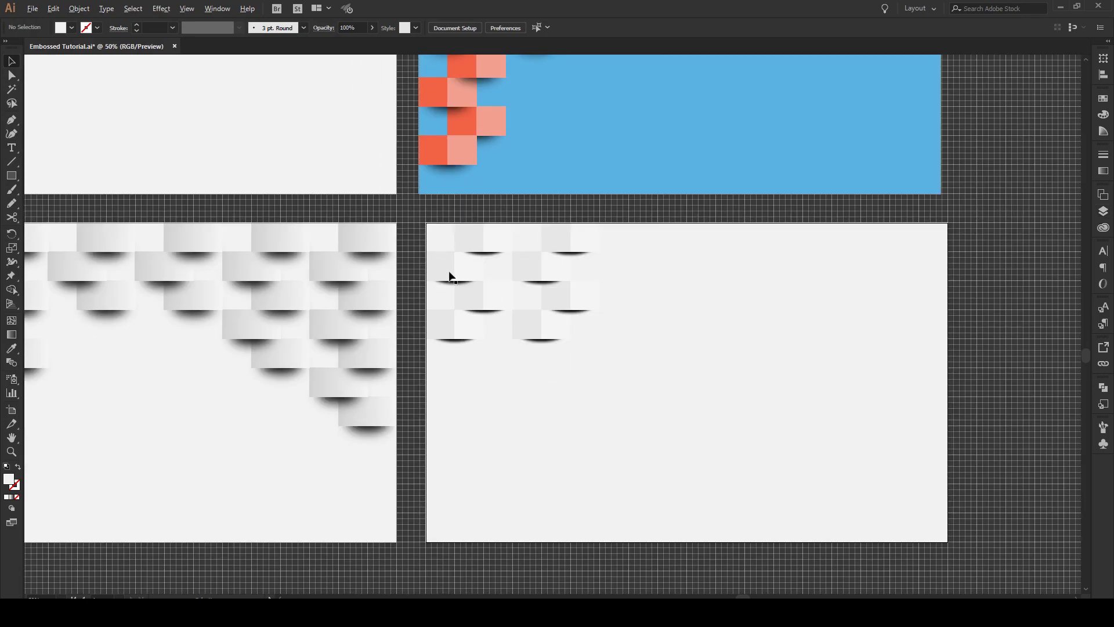
click(590, 376)
drag(623, 373, 638, 547)
click(587, 365)
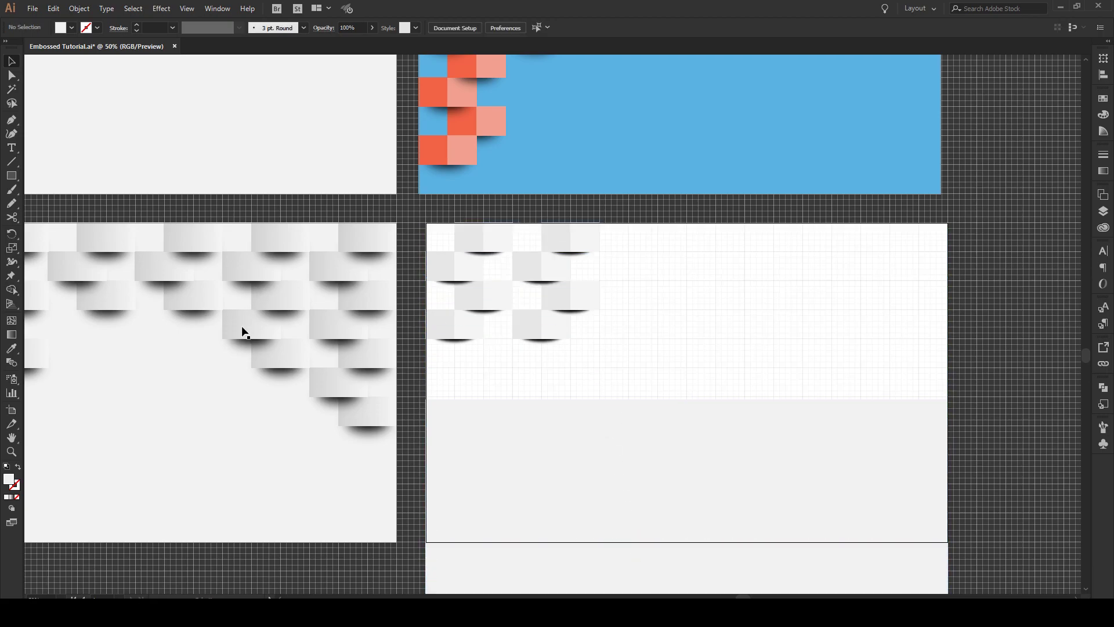
- Draw a 200 × 99 px rectangle at the artboard's left edge below the tile rows
scroll(426, 388, up, 1)
scroll(432, 376, up, 1)
scroll(441, 367, up, 1)
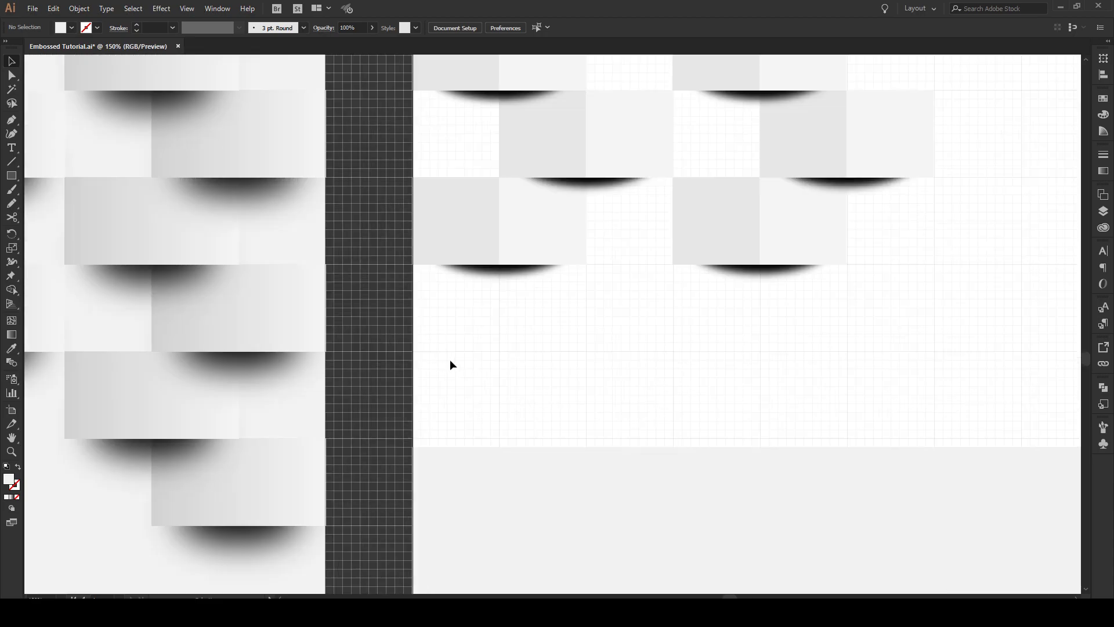
click(11, 175)
drag(415, 352, 587, 439)
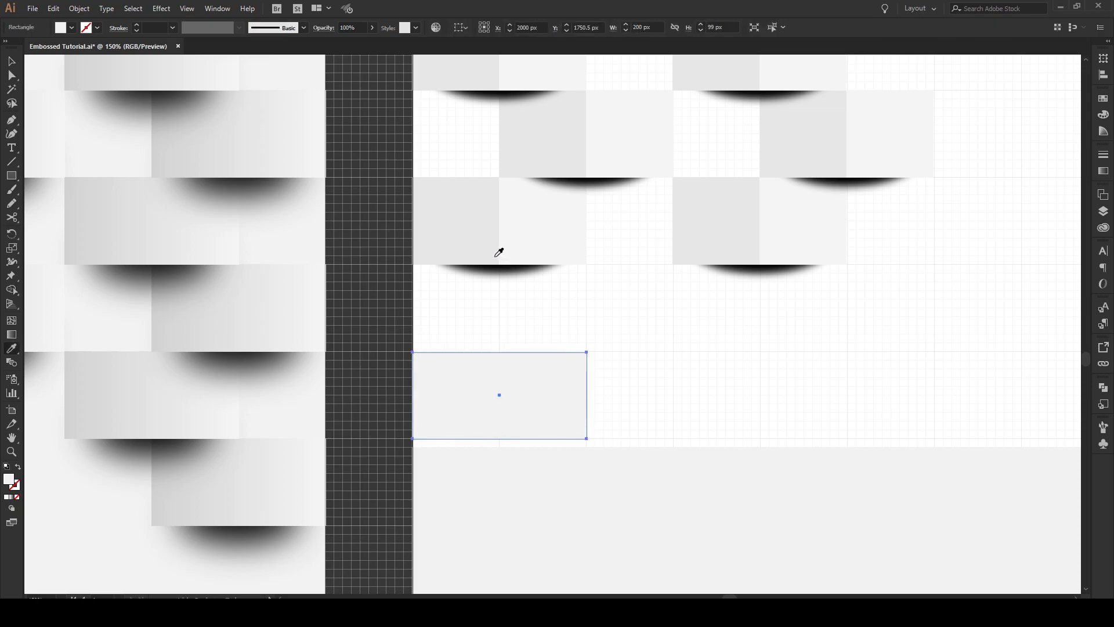
key(v)
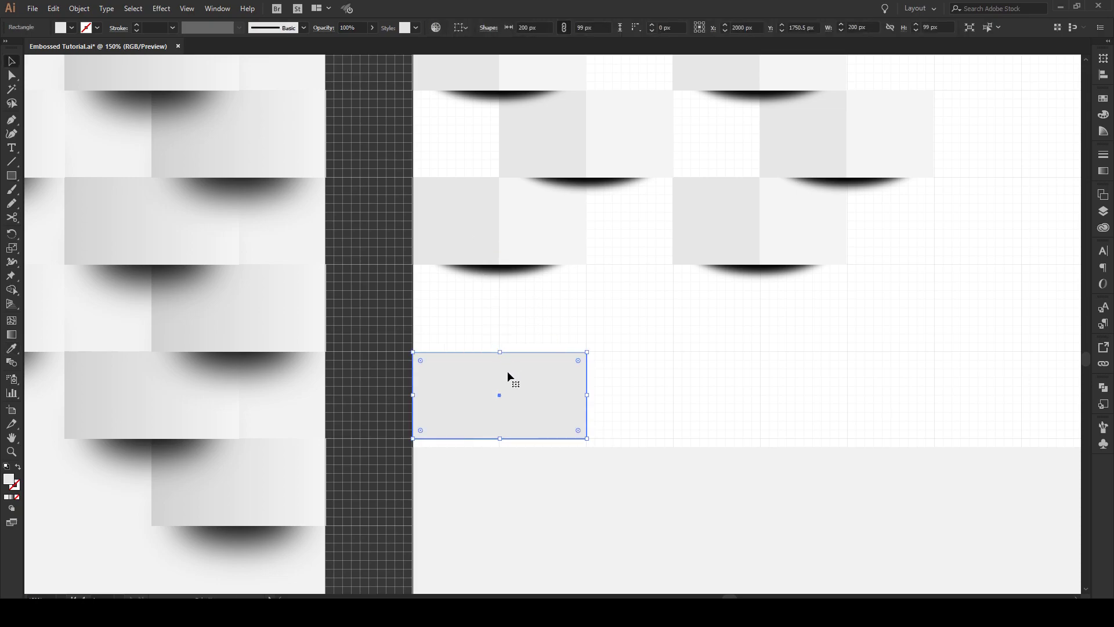
- Apply a white-to-black linear gradient fill to the new rectangle
click(1105, 172)
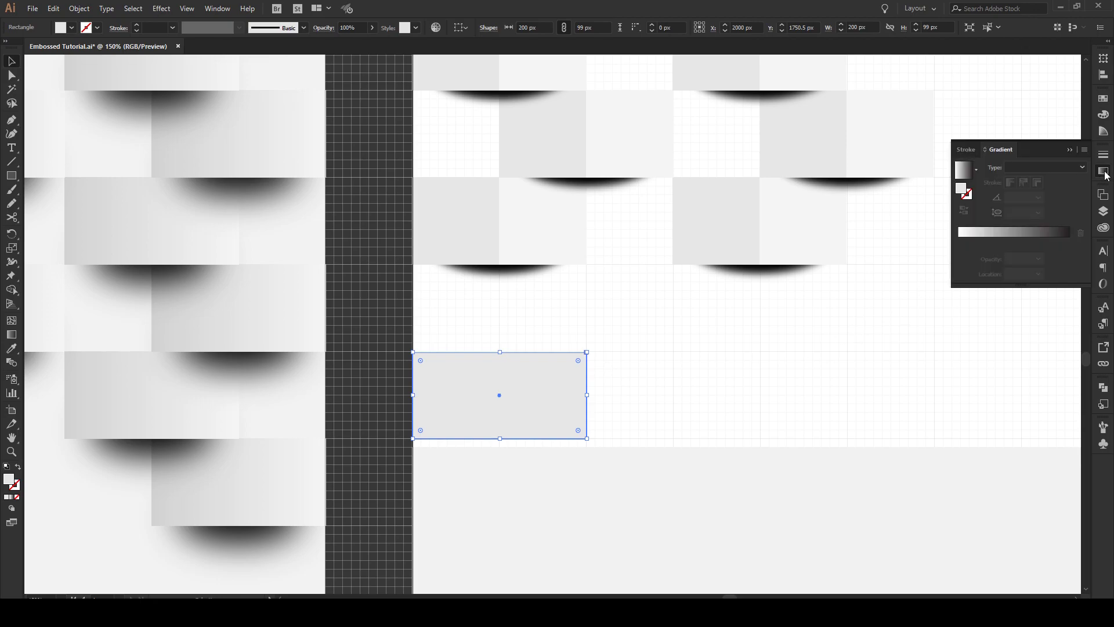
key(g)
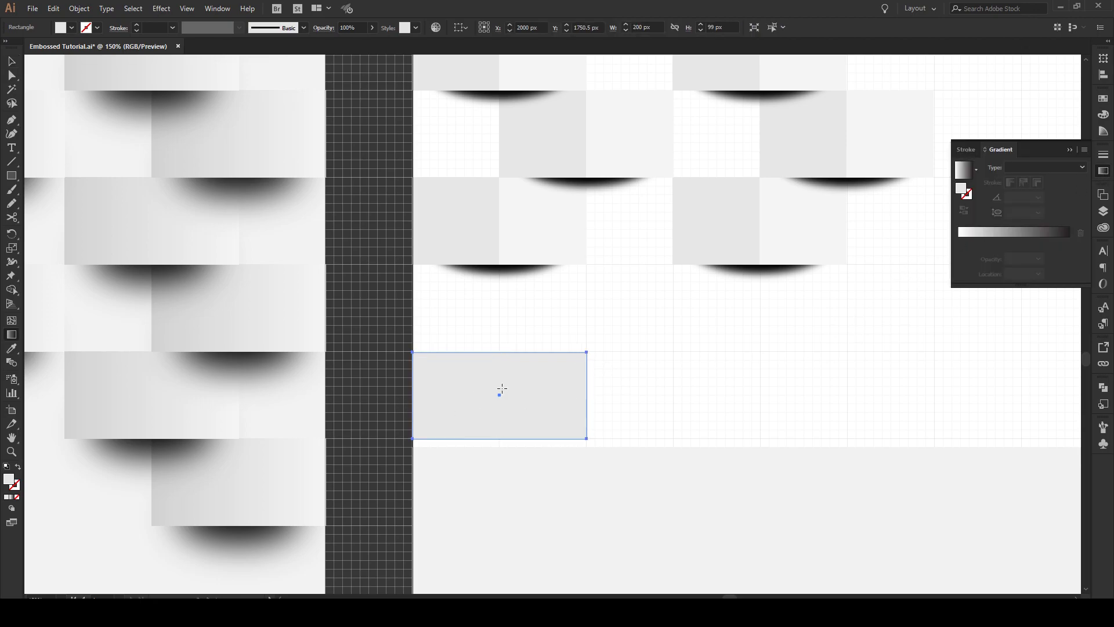
click(490, 383)
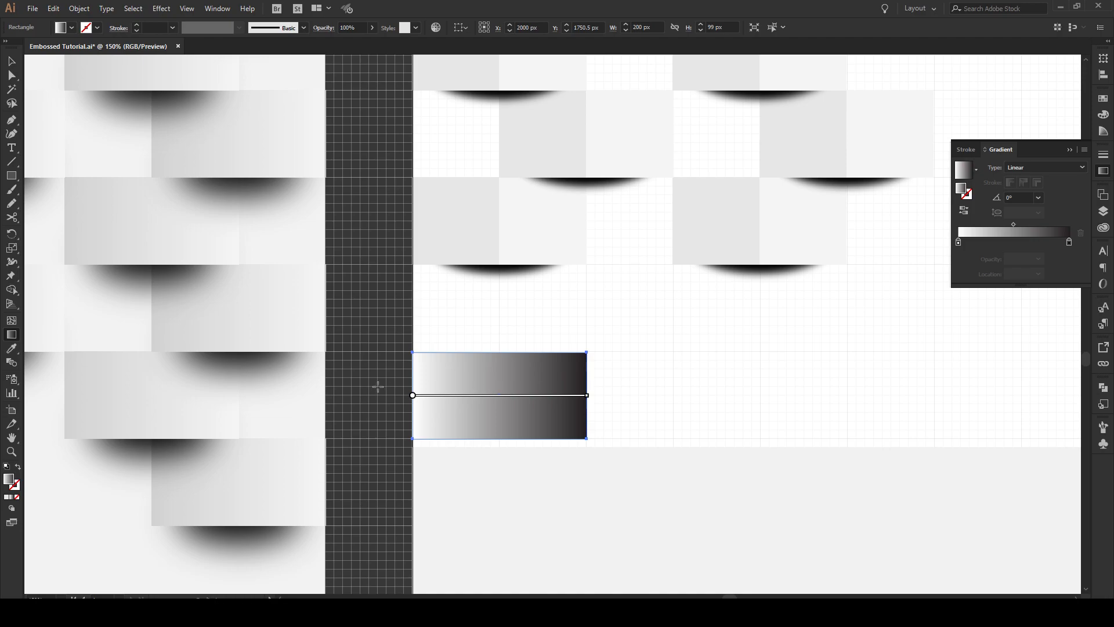
mouse_move(410, 395)
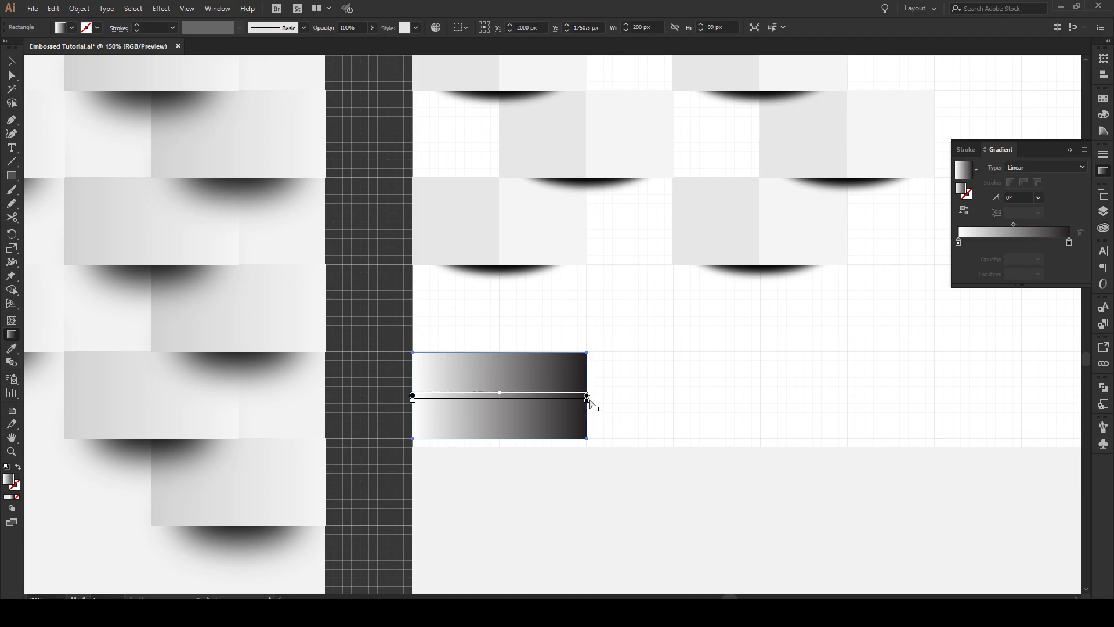
double_click(958, 243)
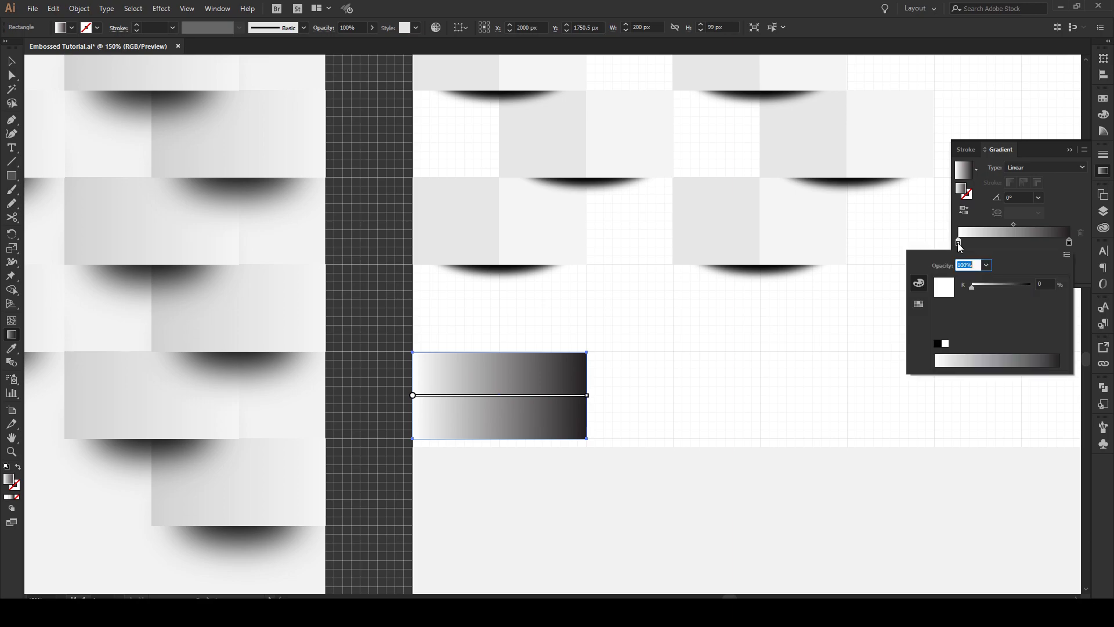
key(BackSpace)
key(Escape)
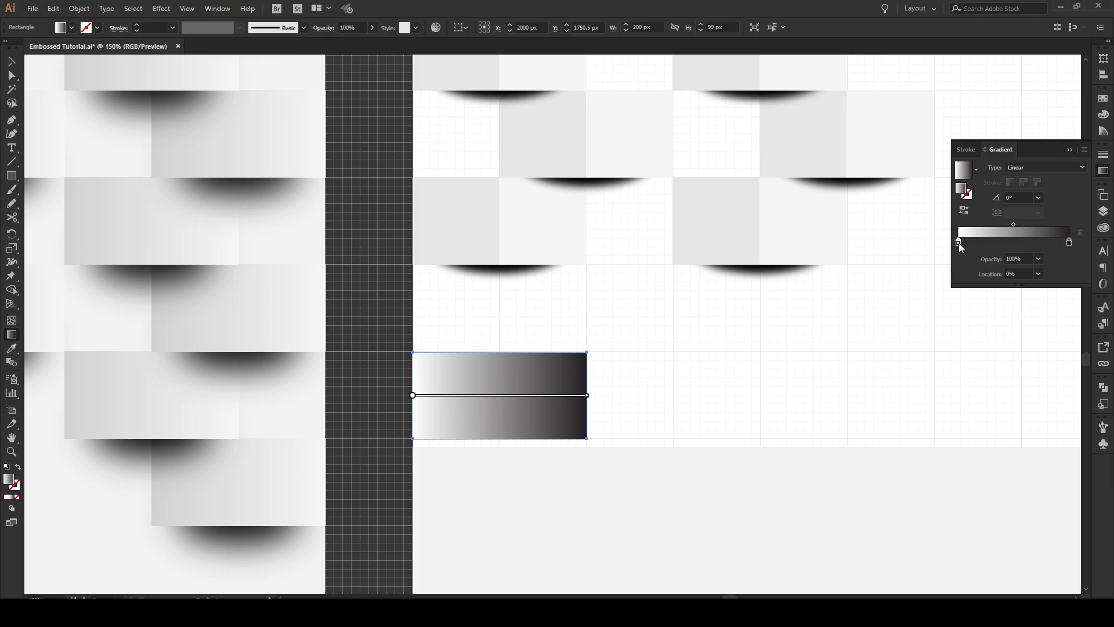
- Sample the tiles' light grey into both gradient stops with the Eyedropper
key(i)
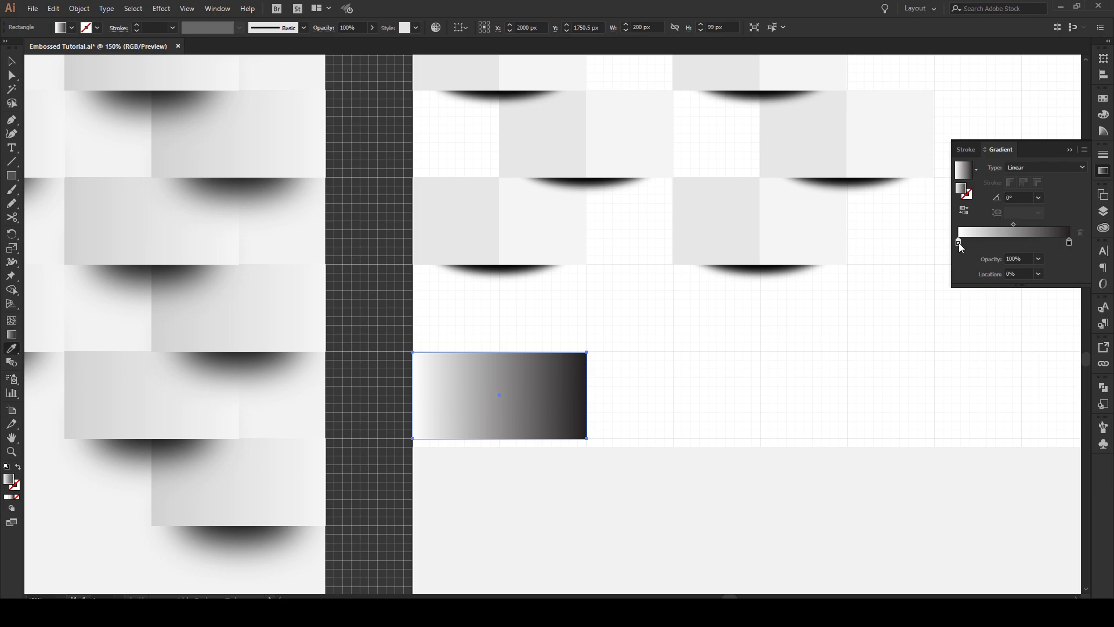
shift+click(463, 215)
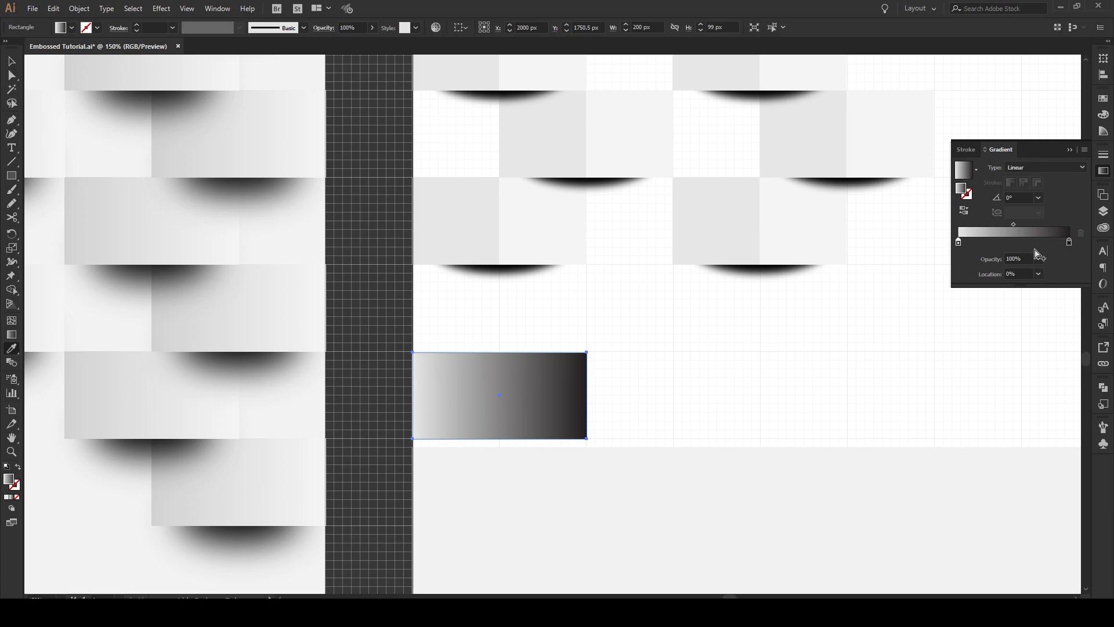
click(1069, 242)
shift+click(542, 223)
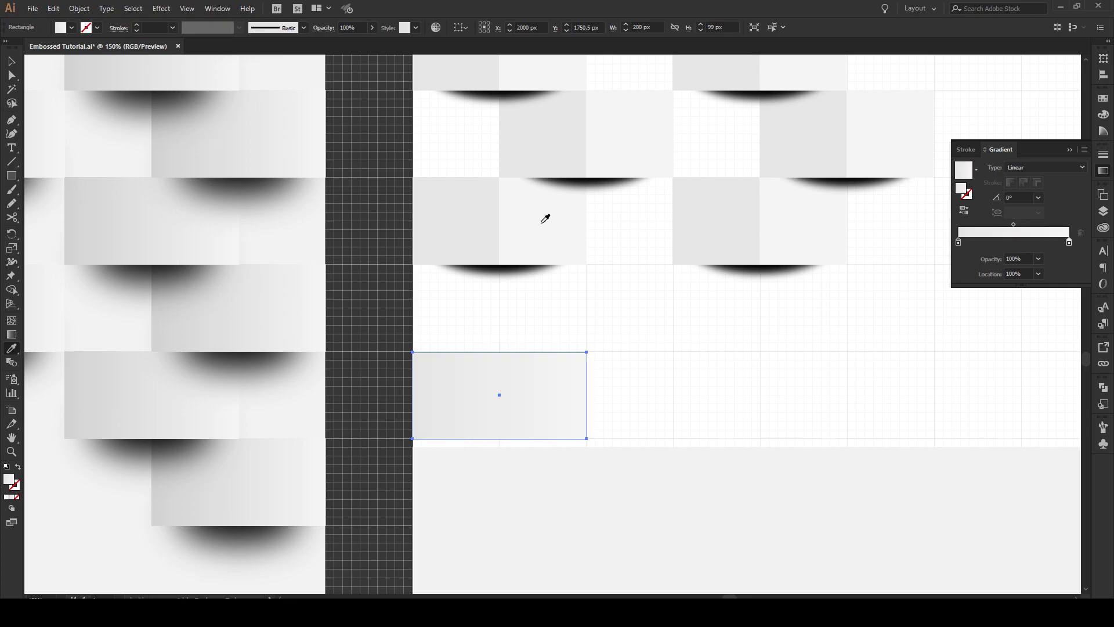
key(v)
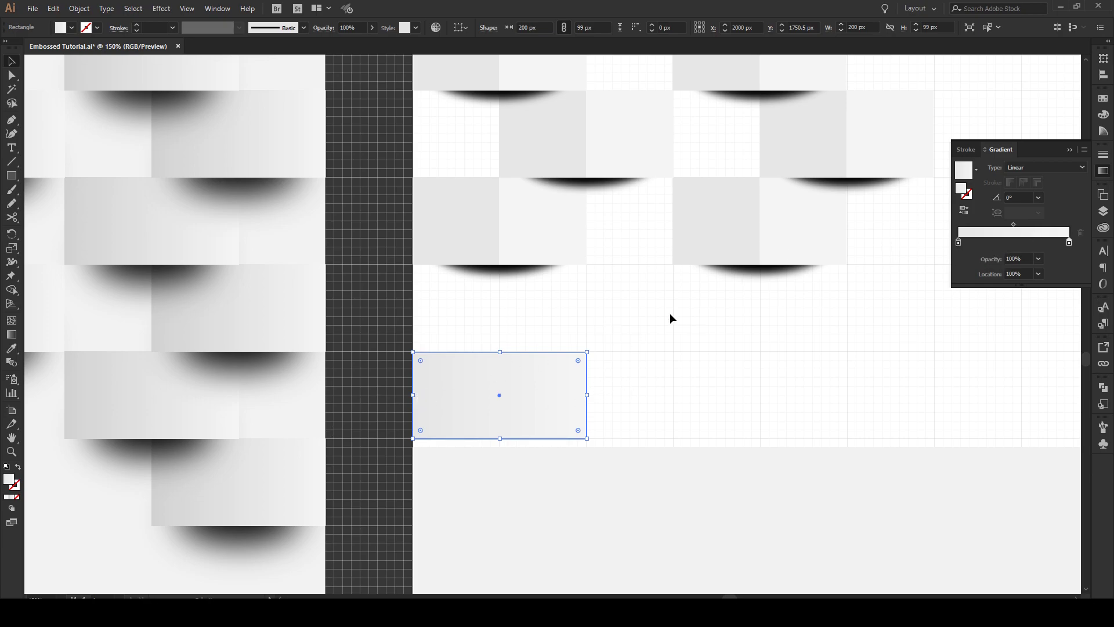
- Set the gradient's left stop to RGB 210, 210, 210 (#D2D2D2)
double_click(958, 242)
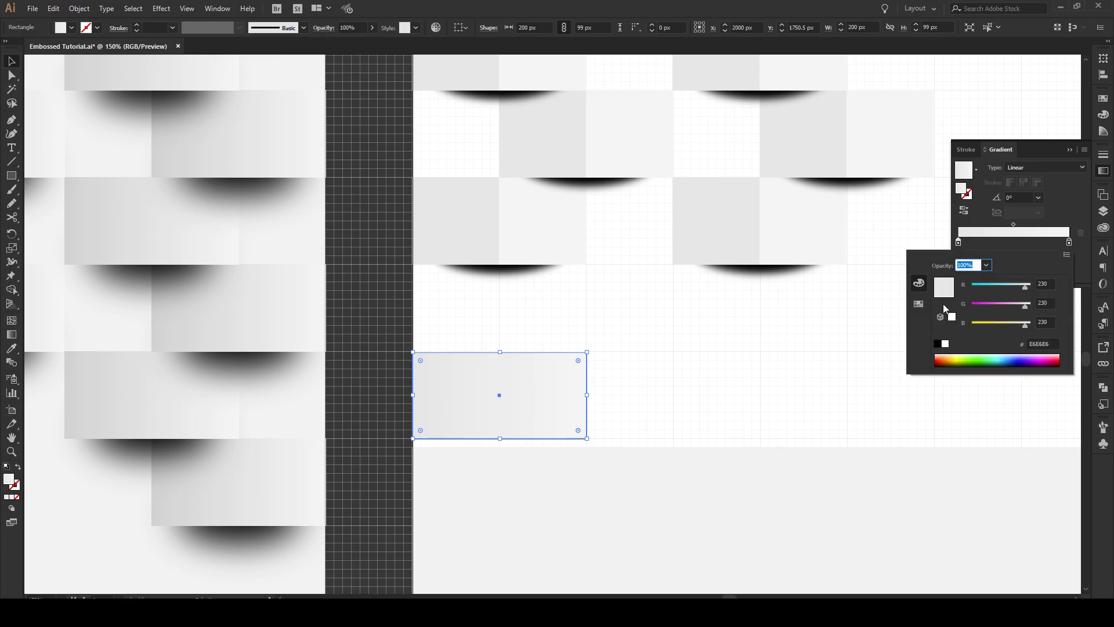
click(917, 305)
click(921, 287)
click(1042, 284)
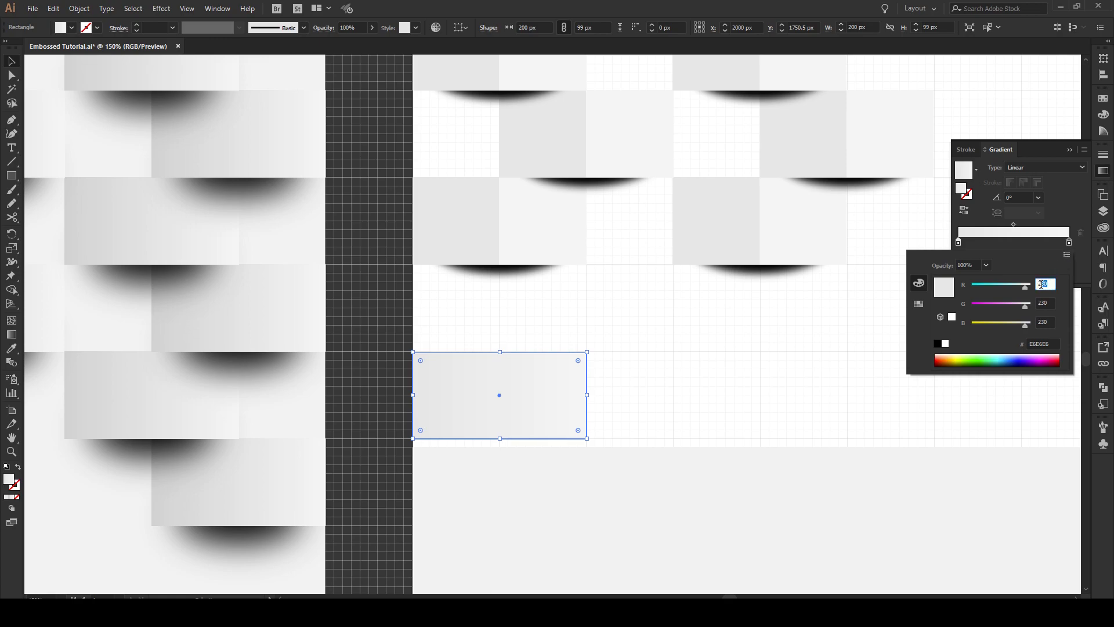
text(210)
click(1038, 302)
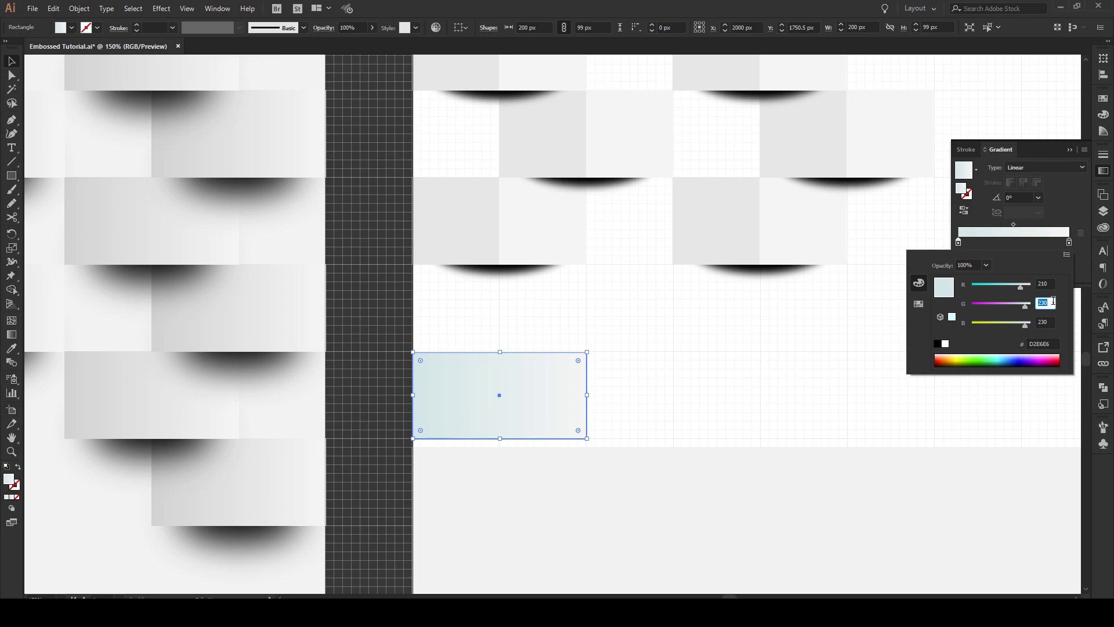
text(210)
click(1051, 319)
text(210)
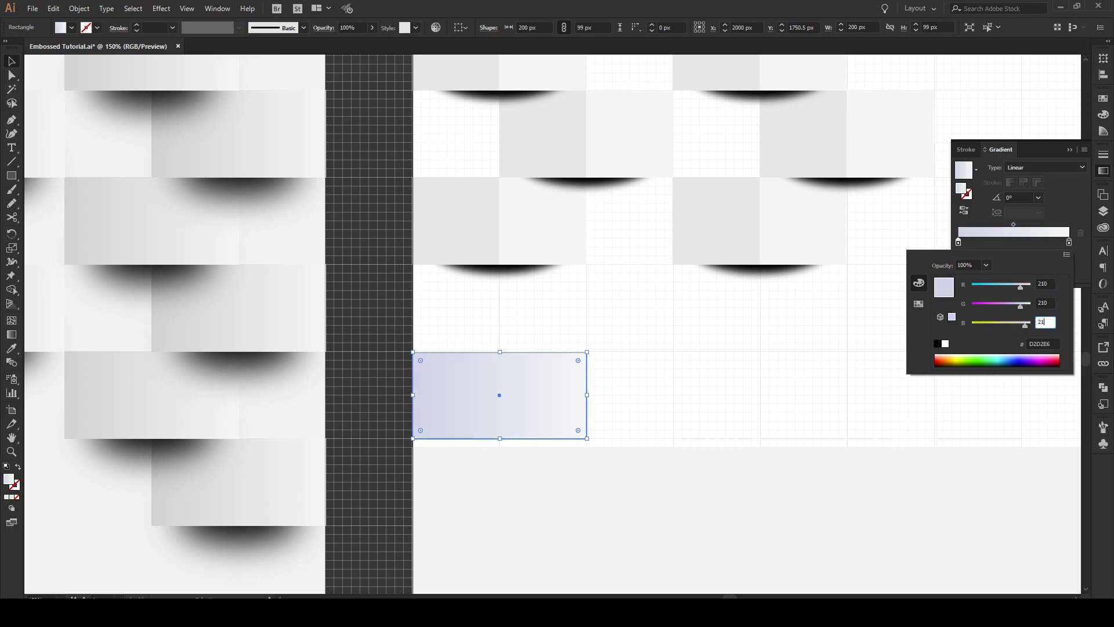
click(1049, 301)
- Close the gradient popups, ungroup the shadow ellipse and move it beneath the wide tile
click(1067, 256)
key(Escape)
click(1077, 256)
click(1069, 149)
click(764, 378)
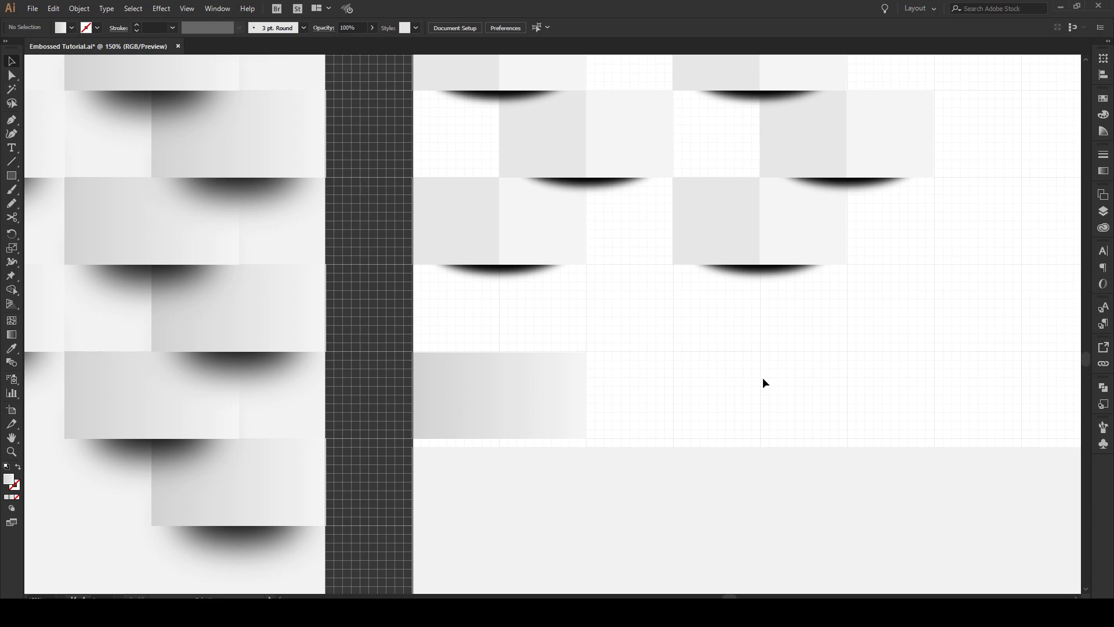
scroll(762, 377, down, 3)
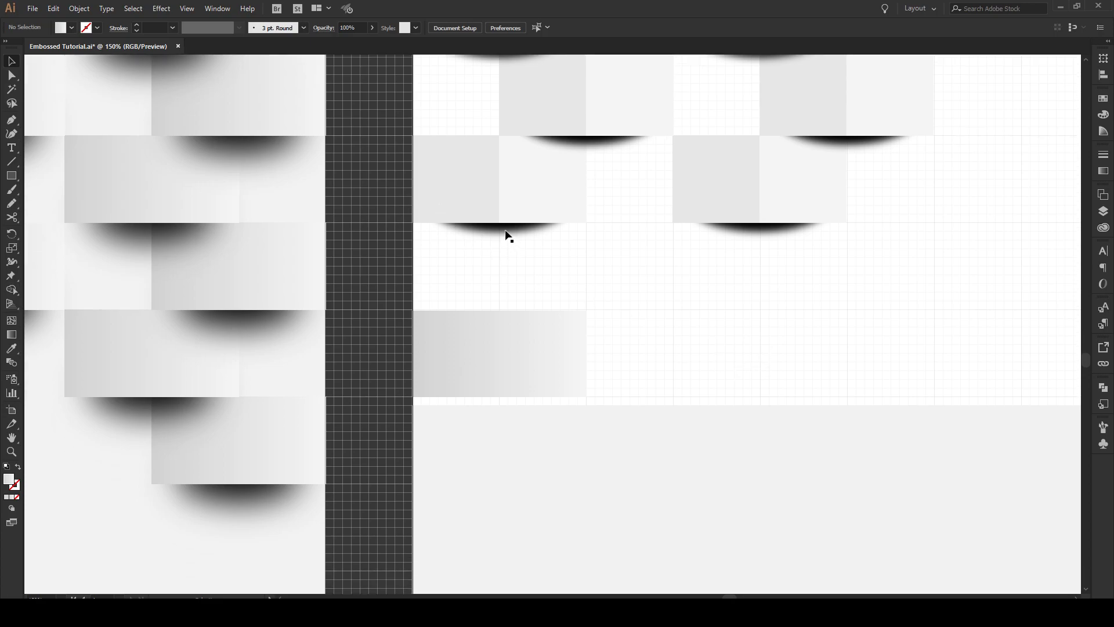
click(518, 219)
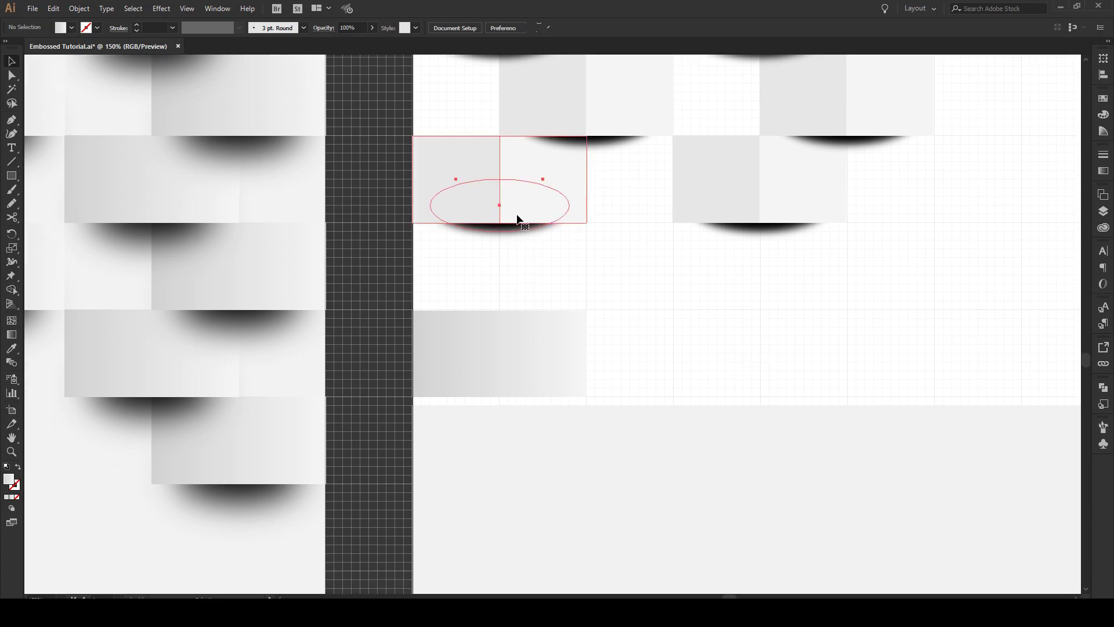
right_click(517, 219)
click(569, 311)
click(552, 270)
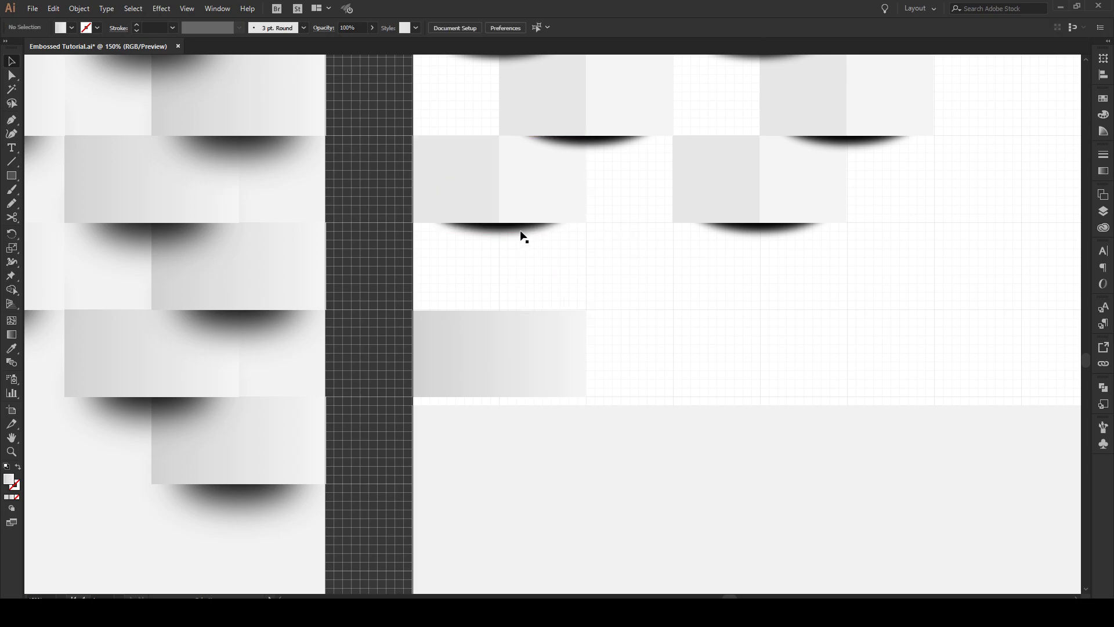
drag(508, 228, 510, 399)
- Lower the background rectangle and send the shadow ellipse backward behind the tile
drag(613, 431, 619, 542)
click(510, 390)
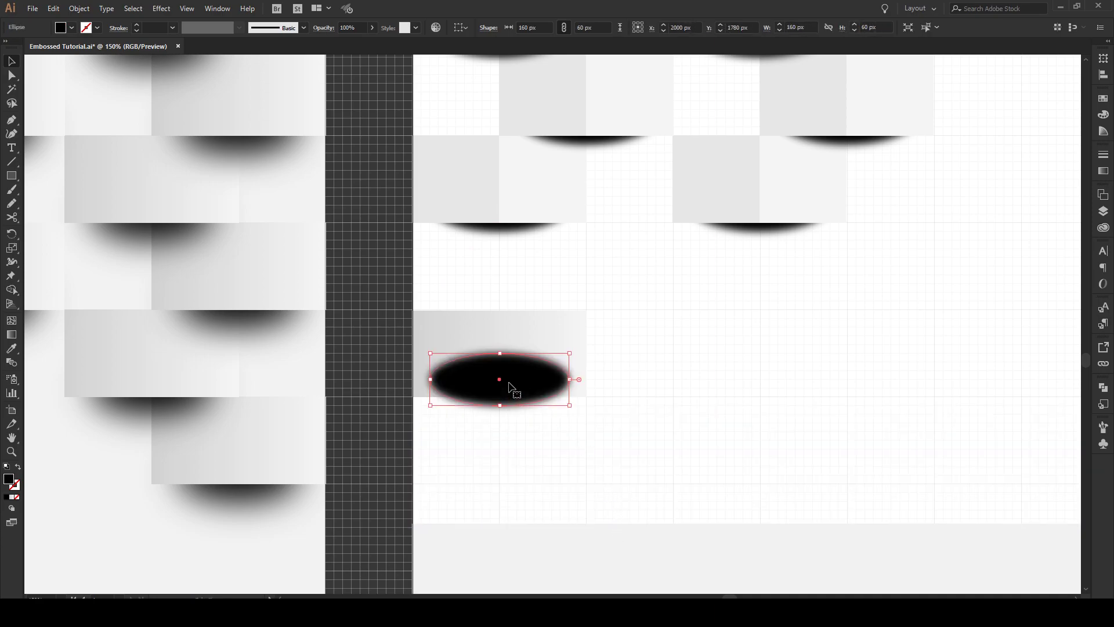
right_click(509, 383)
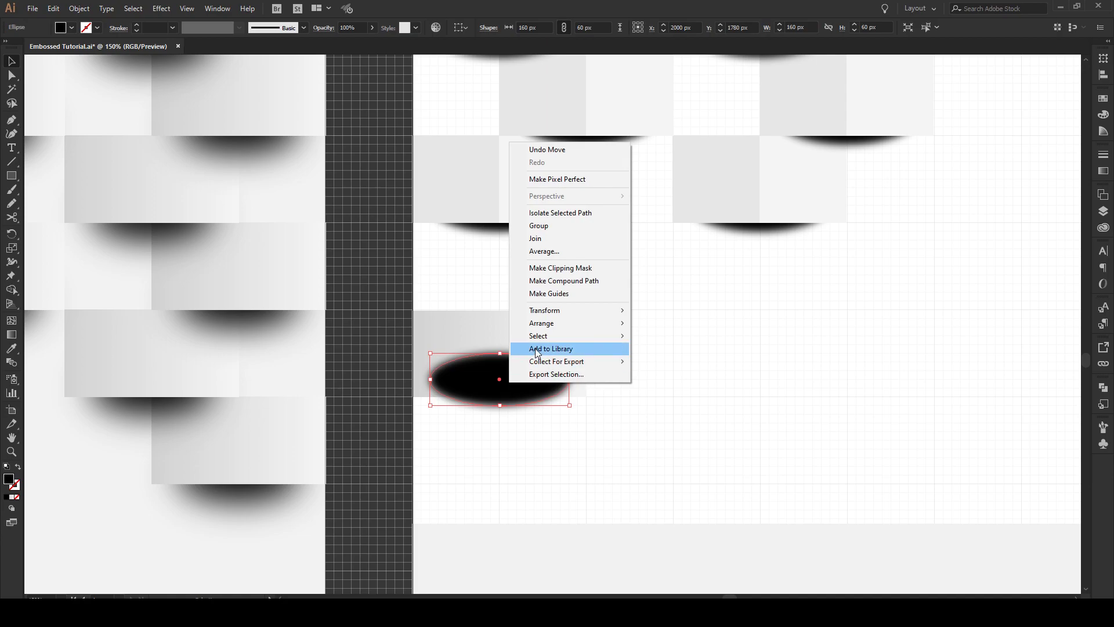
mouse_move(543, 323)
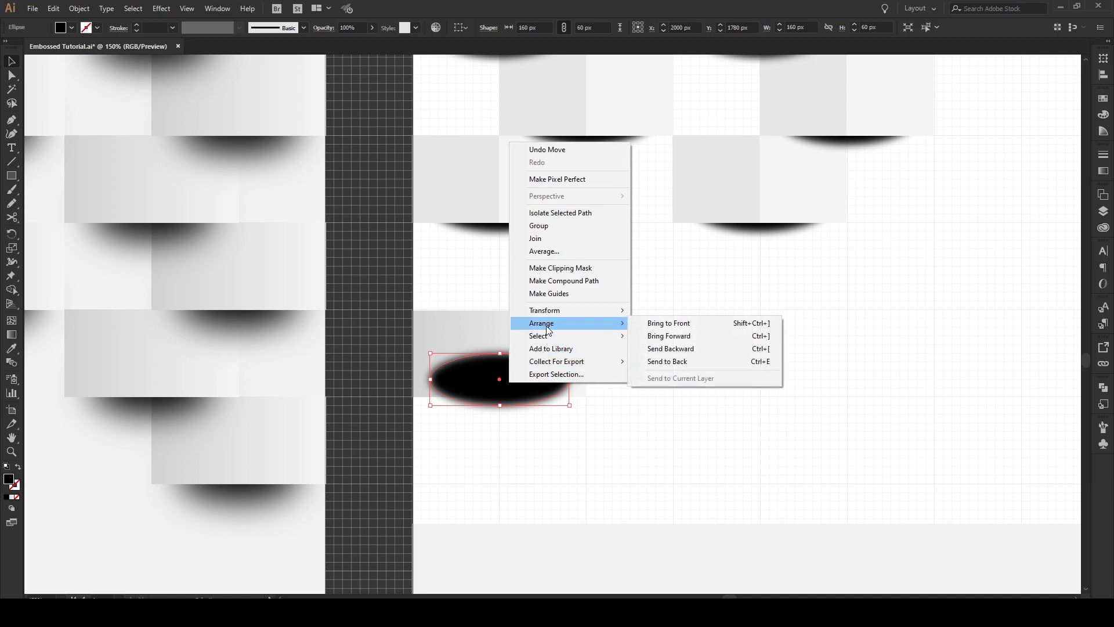
click(689, 354)
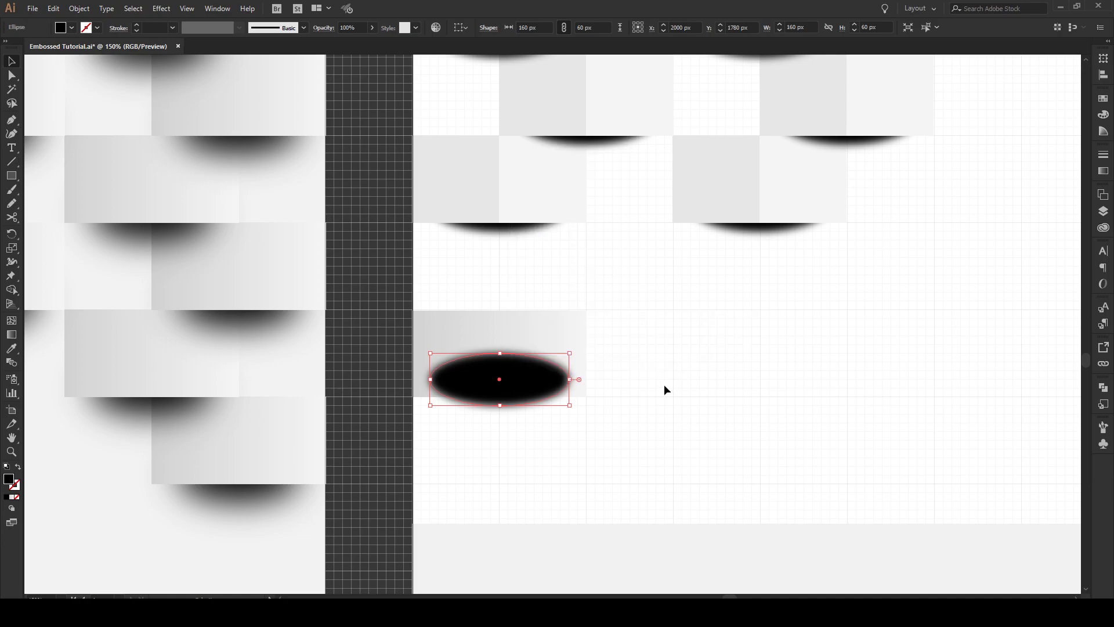
click(503, 433)
click(513, 394)
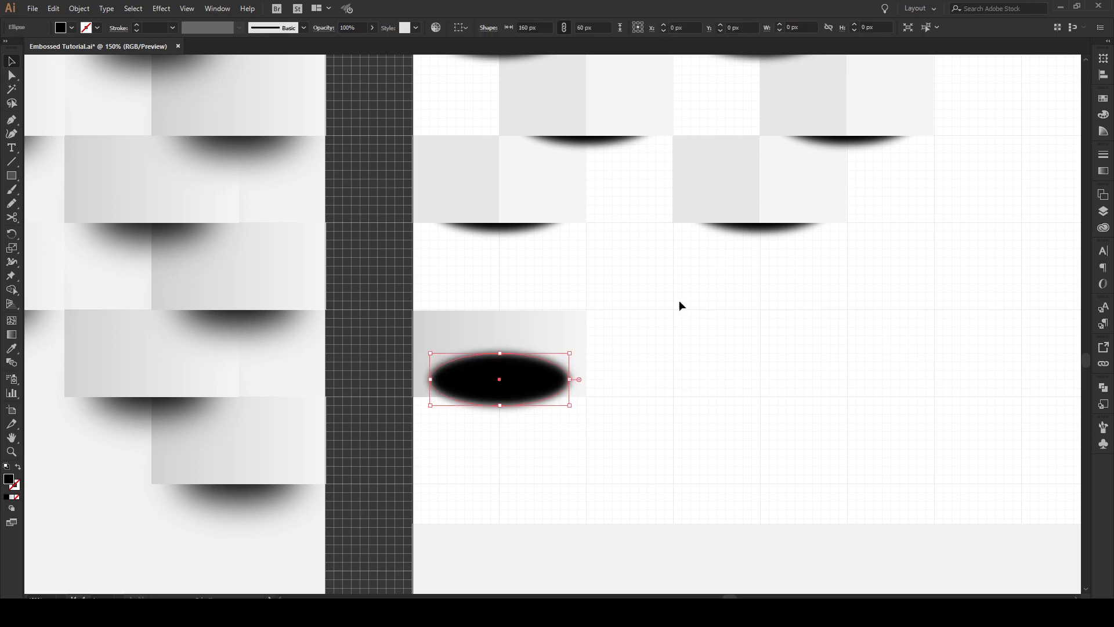
- Move the wide tile onto Layer 2 so it sits above its shadow
click(1105, 212)
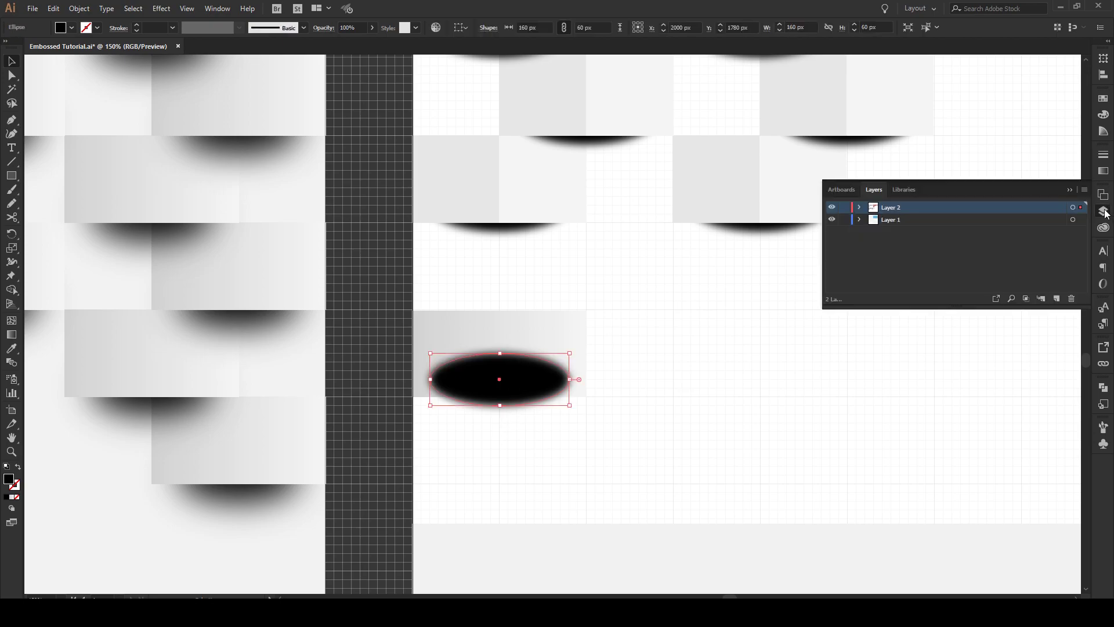
click(534, 329)
drag(1082, 221, 1080, 207)
click(1069, 190)
click(778, 362)
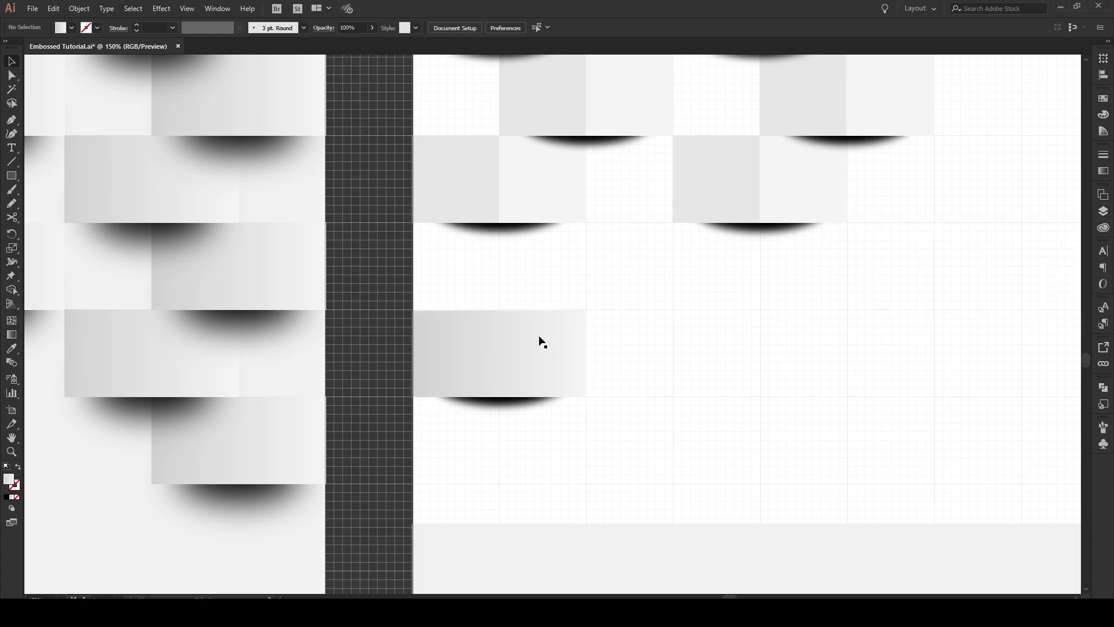
- Marquee-select the wide tile with its shadow and Alt-drag a copy to the right
scroll(412, 378, down, 2)
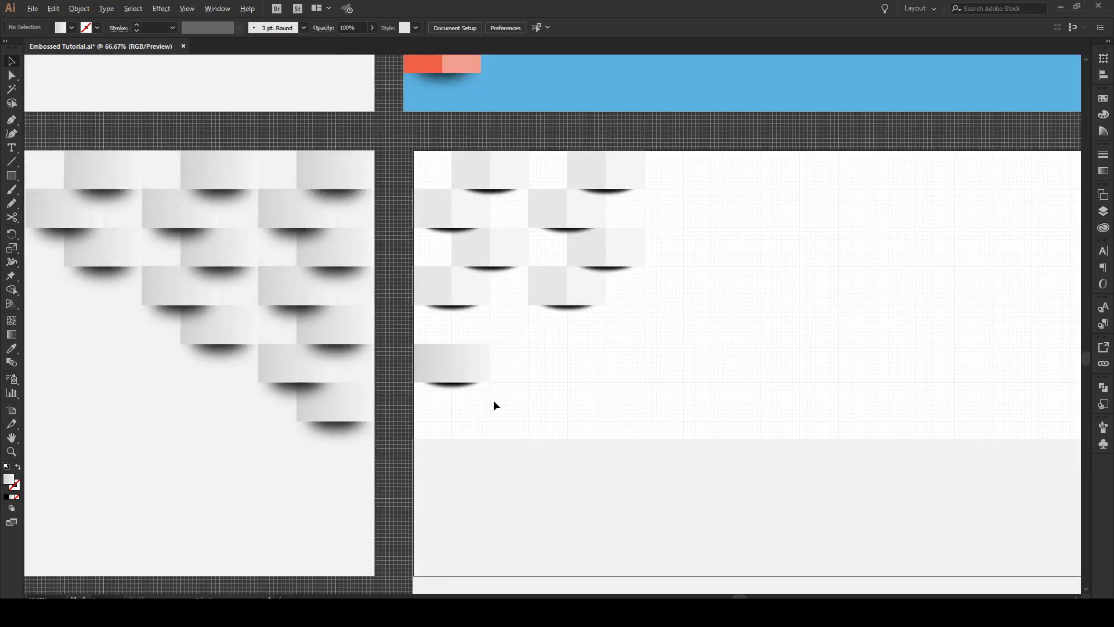
scroll(493, 404, up, 1)
drag(492, 347, 399, 399)
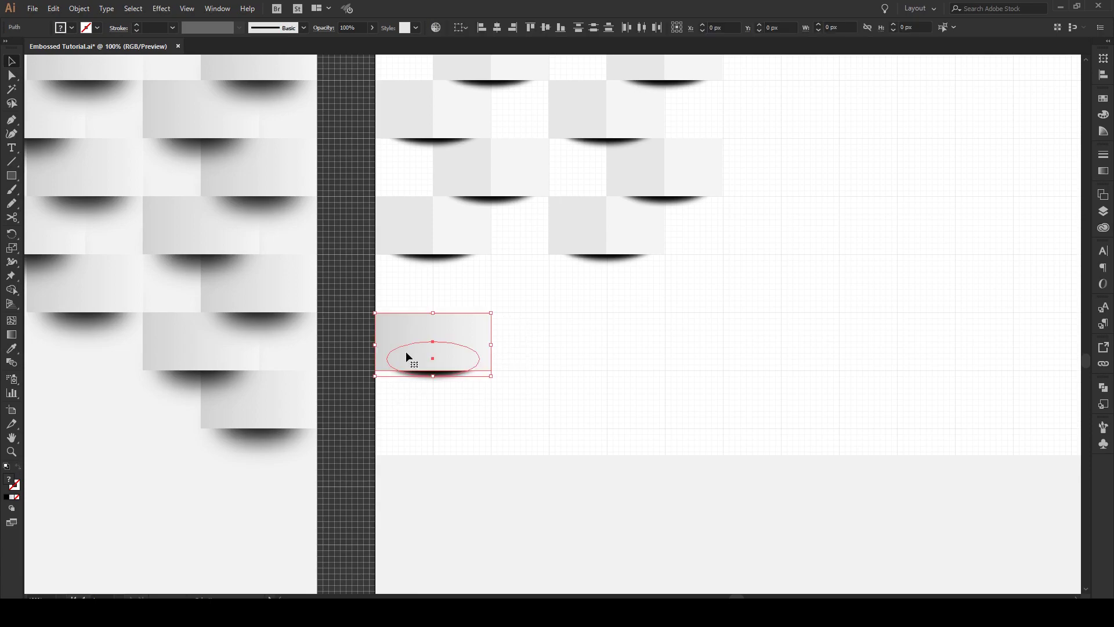
drag(403, 347, 809, 399)
- Drag the 1800 × 1100 px grey background up to fill the fourth artboard behind the tiles
alt+scroll(754, 406, down, 1)
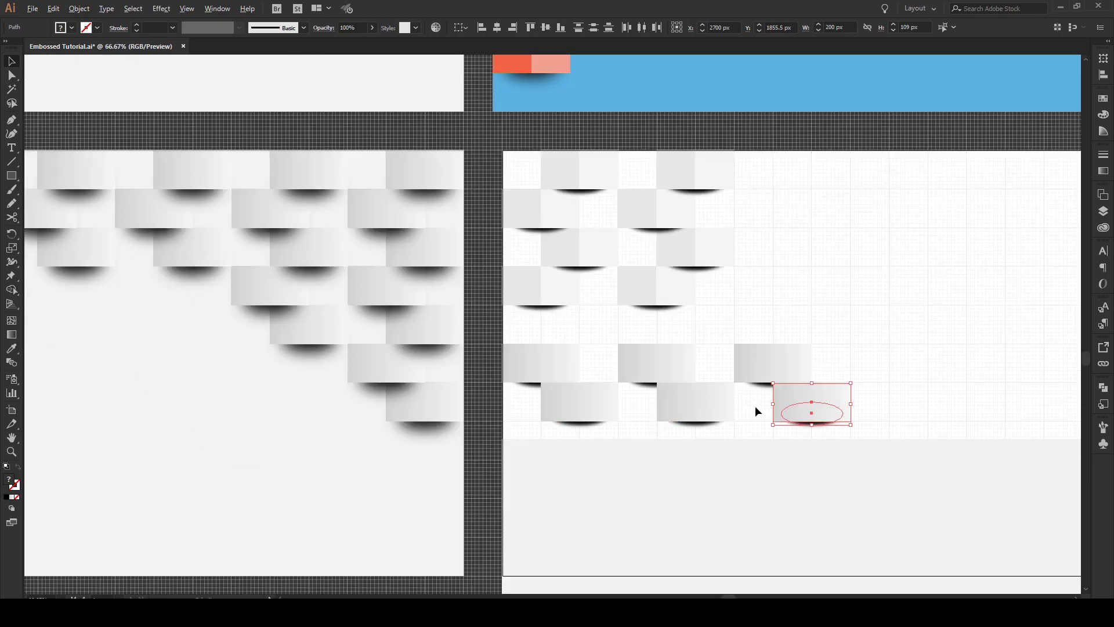
scroll(754, 406, down, 2)
scroll(754, 407, down, 2)
click(673, 444)
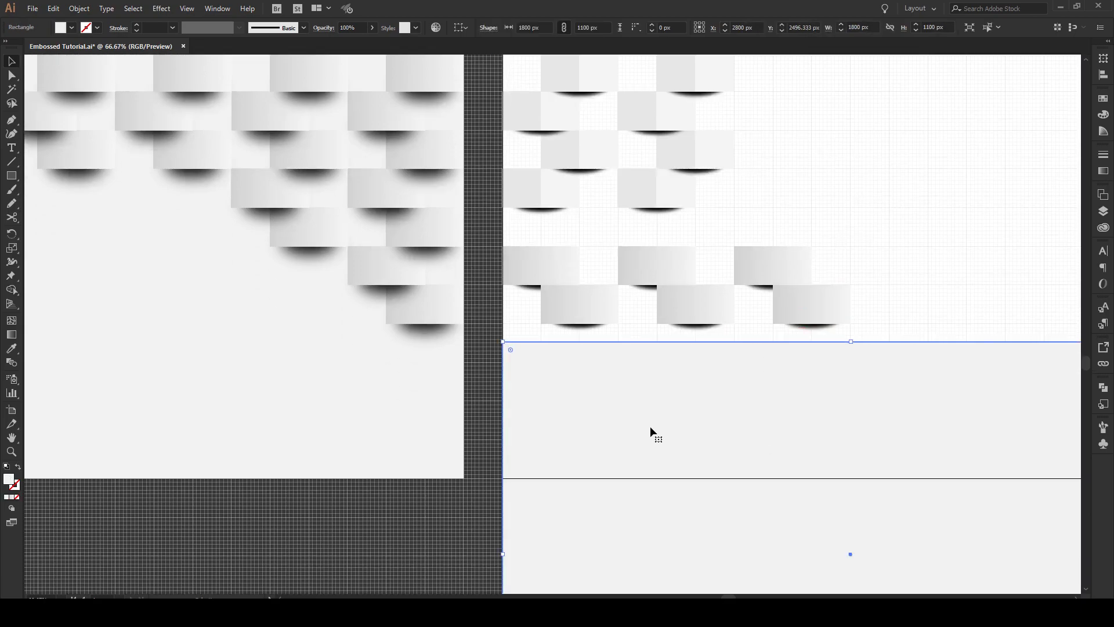
scroll(649, 432, up, 2)
drag(649, 472, 654, 186)
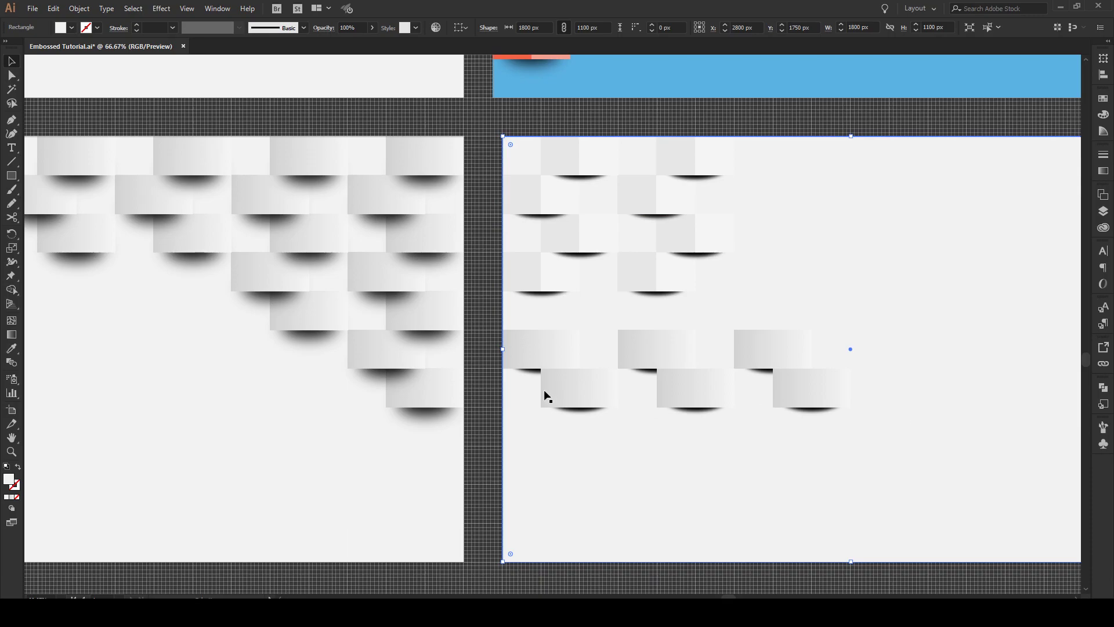
click(494, 400)
drag(485, 383, 848, 408)
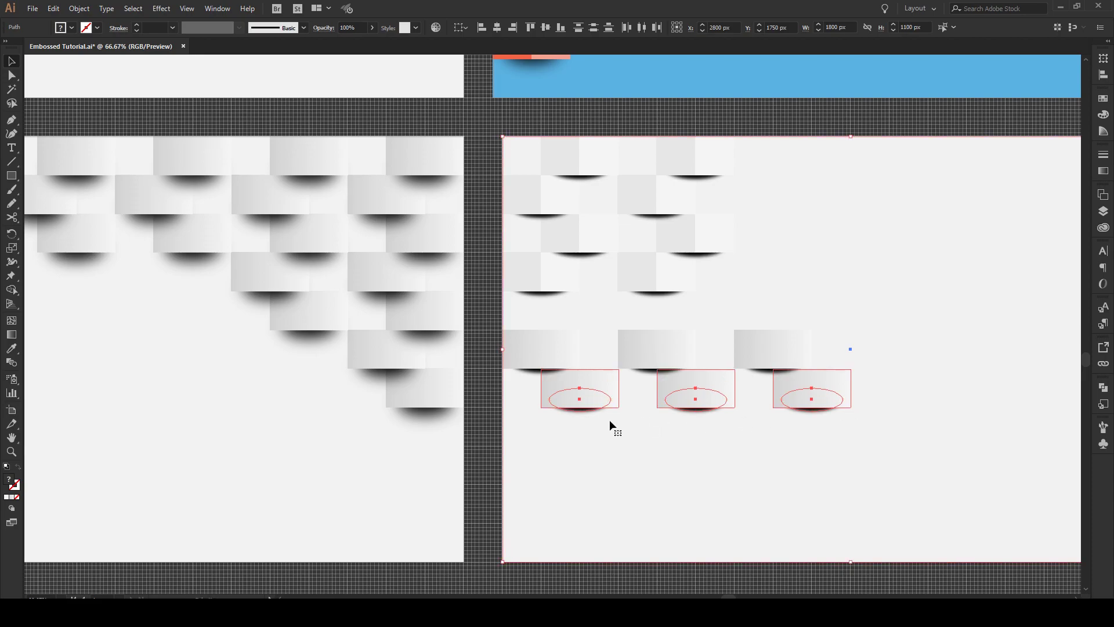
click(485, 420)
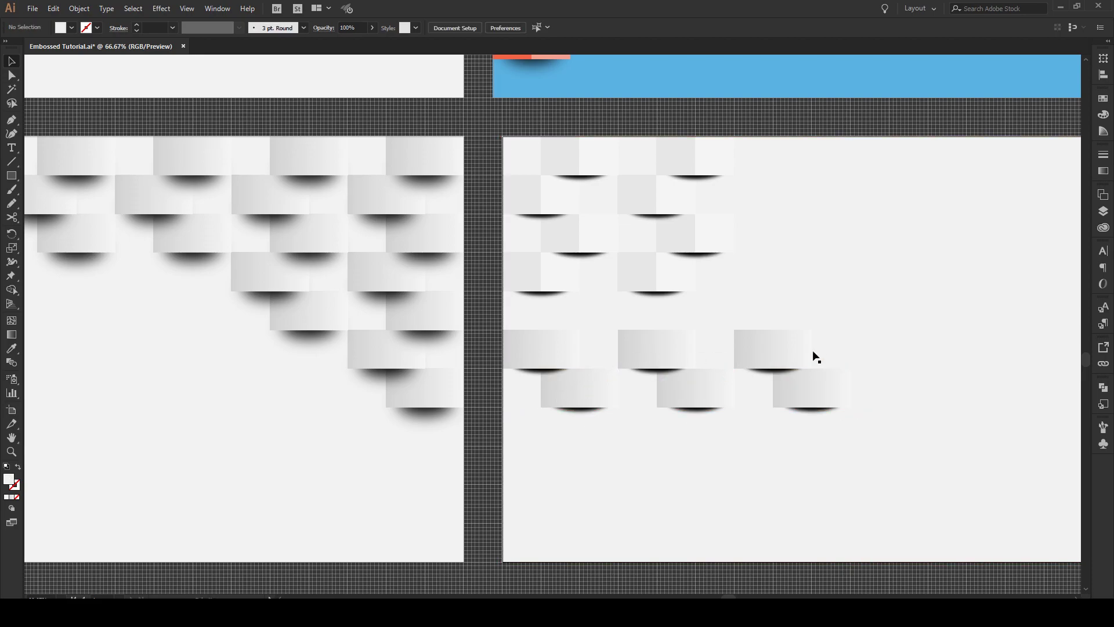
- Alt-drag a copy of a shadowed square-tile pair to the right of the tile rows
scroll(592, 358, down, 2)
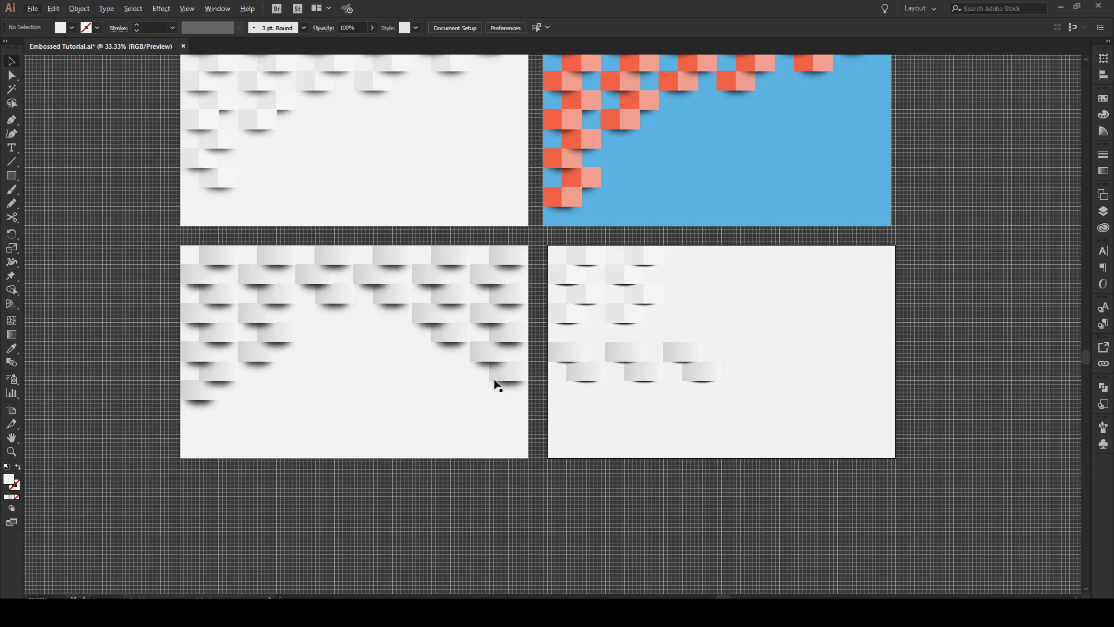
scroll(290, 329, up, 1)
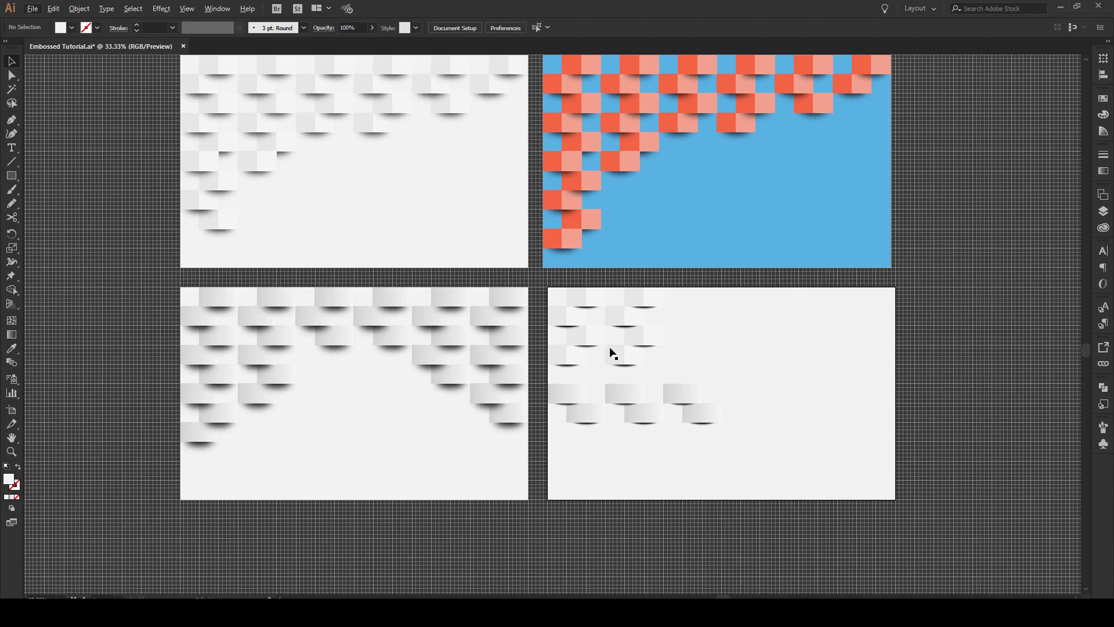
click(644, 342)
scroll(644, 341, up, 2)
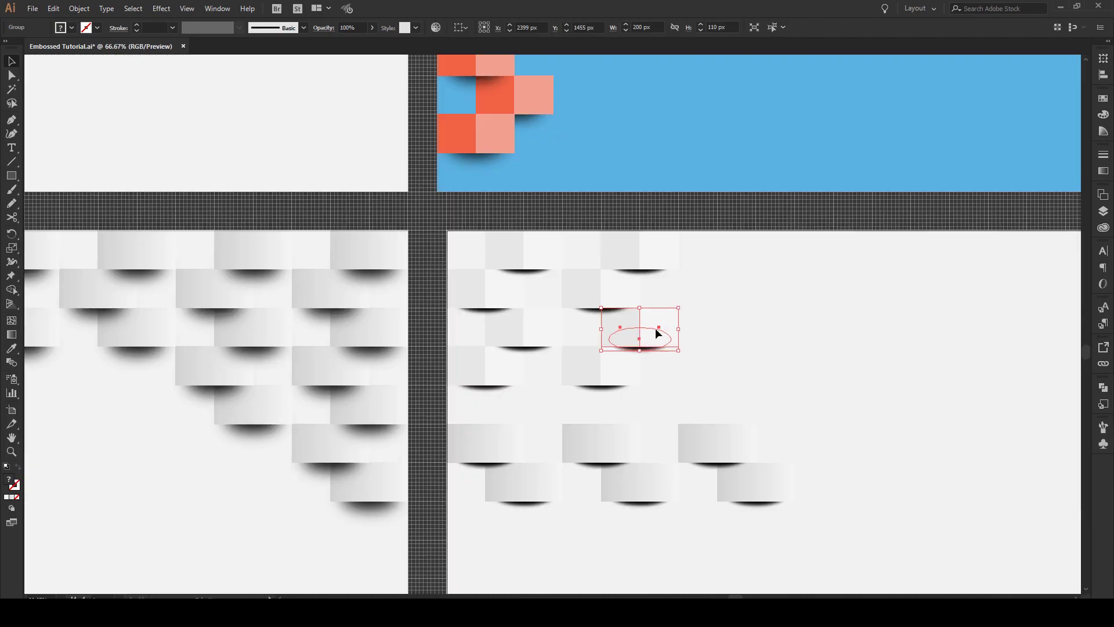
drag(659, 330, 757, 291)
click(712, 204)
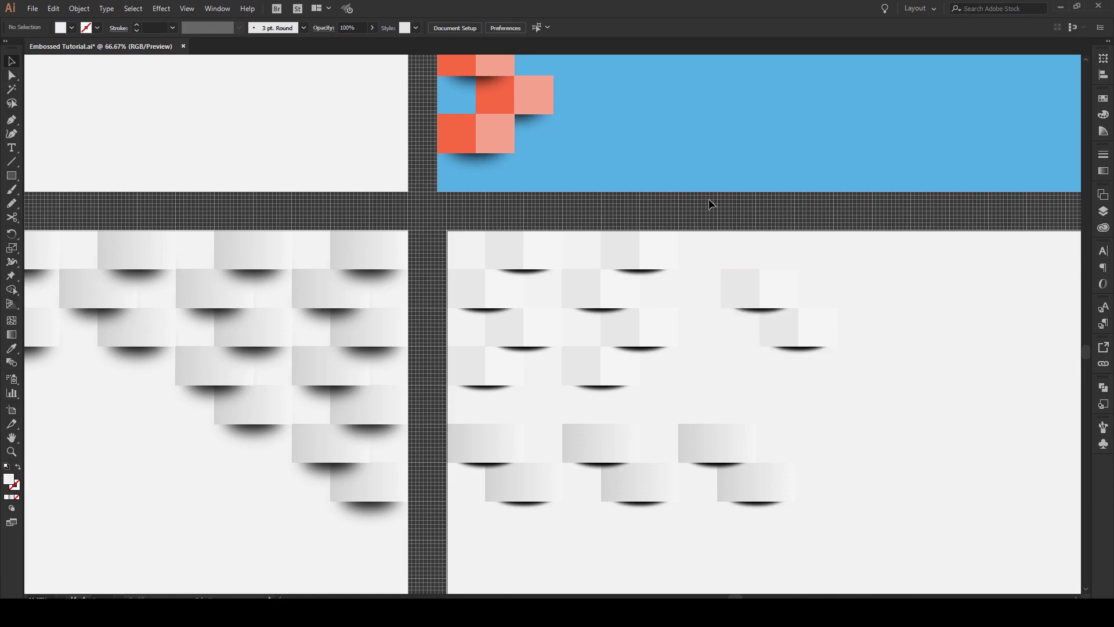
scroll(713, 231, down, 2)
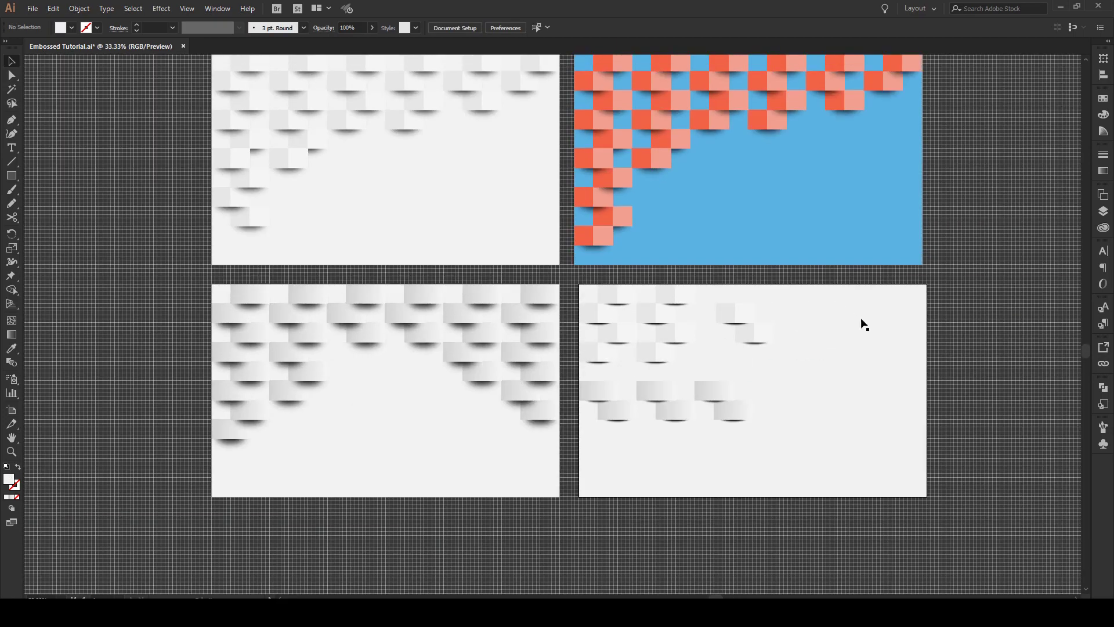
scroll(866, 335, down, 1)
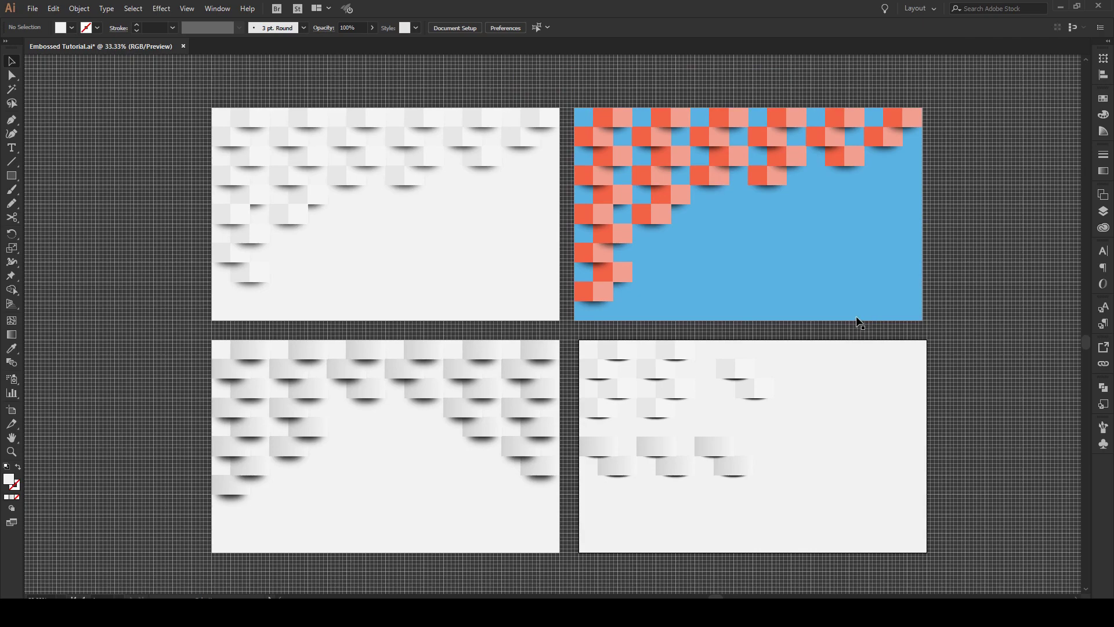